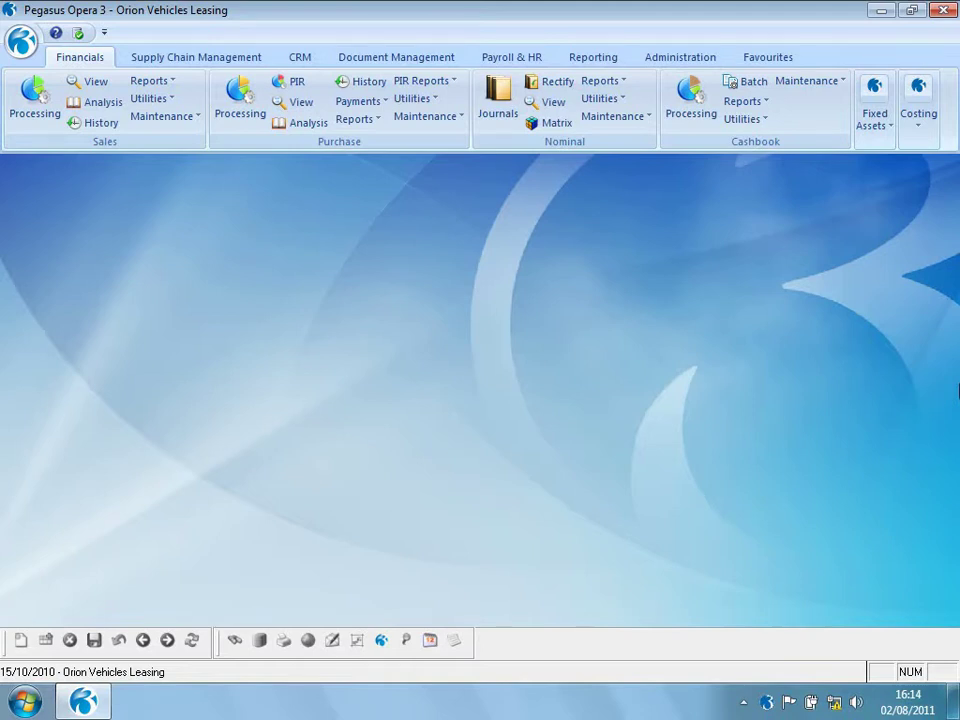
Review the company profile's option settings, including Open Period Accounting and Real Time Update of Nominal, and close the profile.
click(698, 60)
click(252, 86)
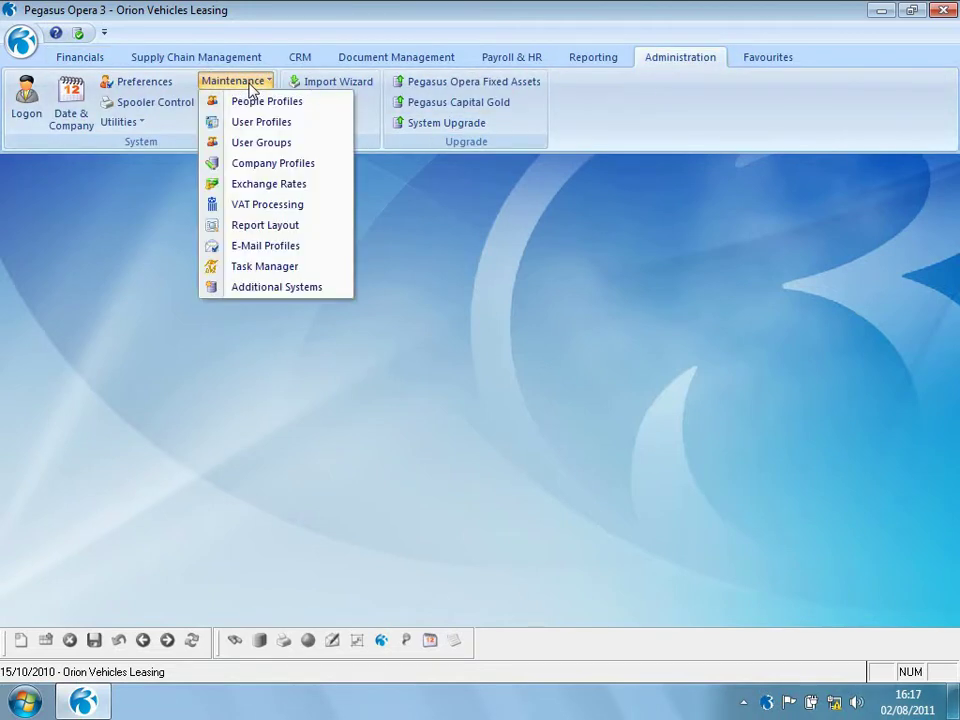
click(244, 167)
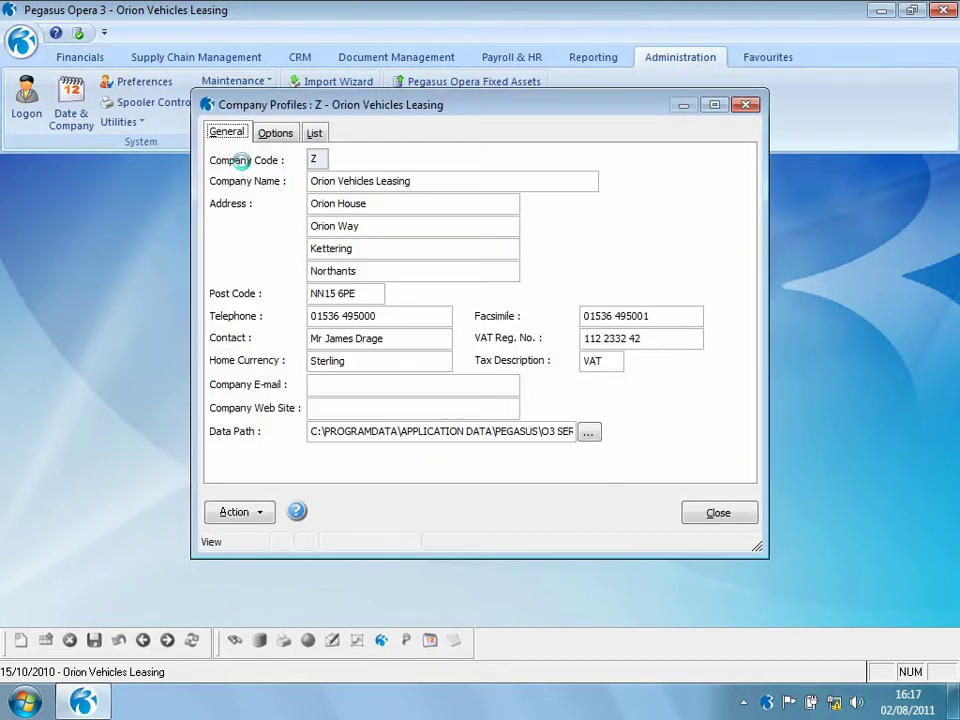
click(268, 136)
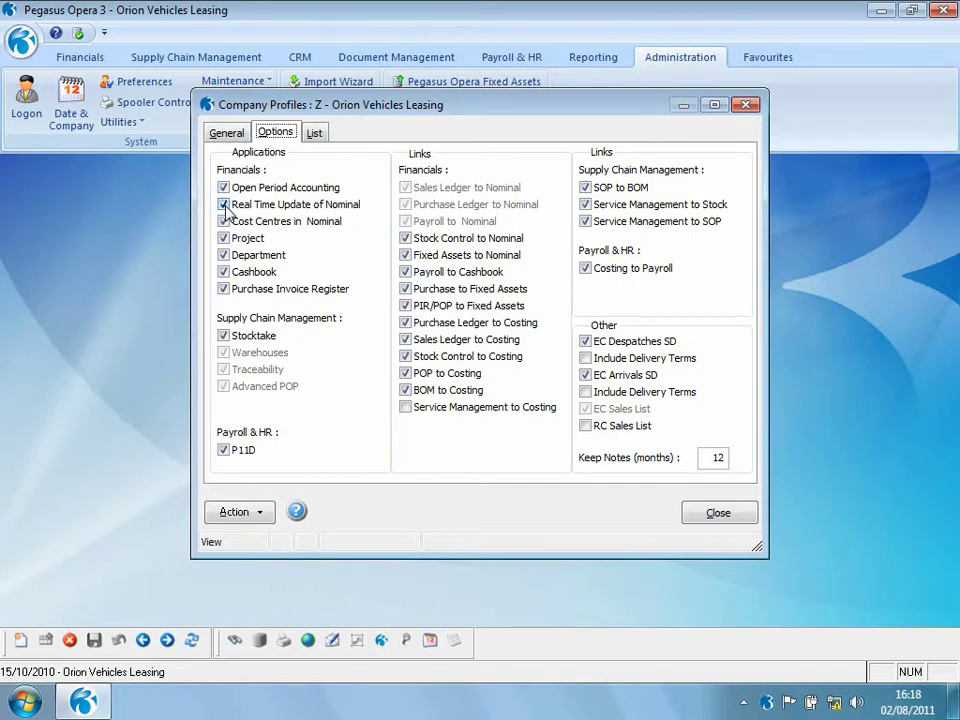
click(716, 513)
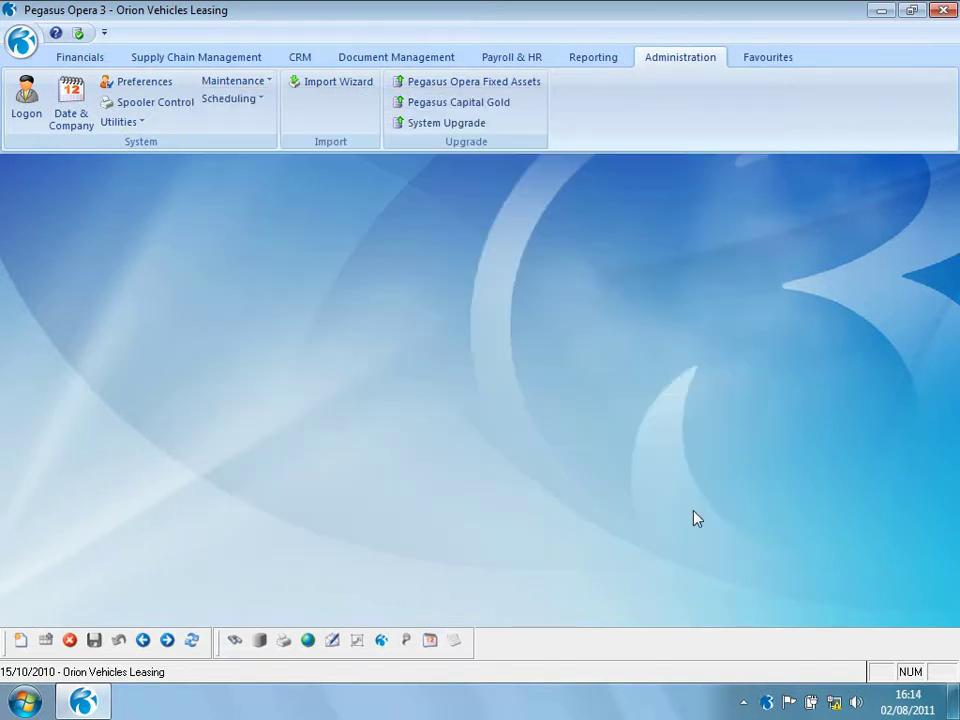
Open the nominal ledger's Financial Calendar and examine the 2010 period statuses and the available years.
click(91, 60)
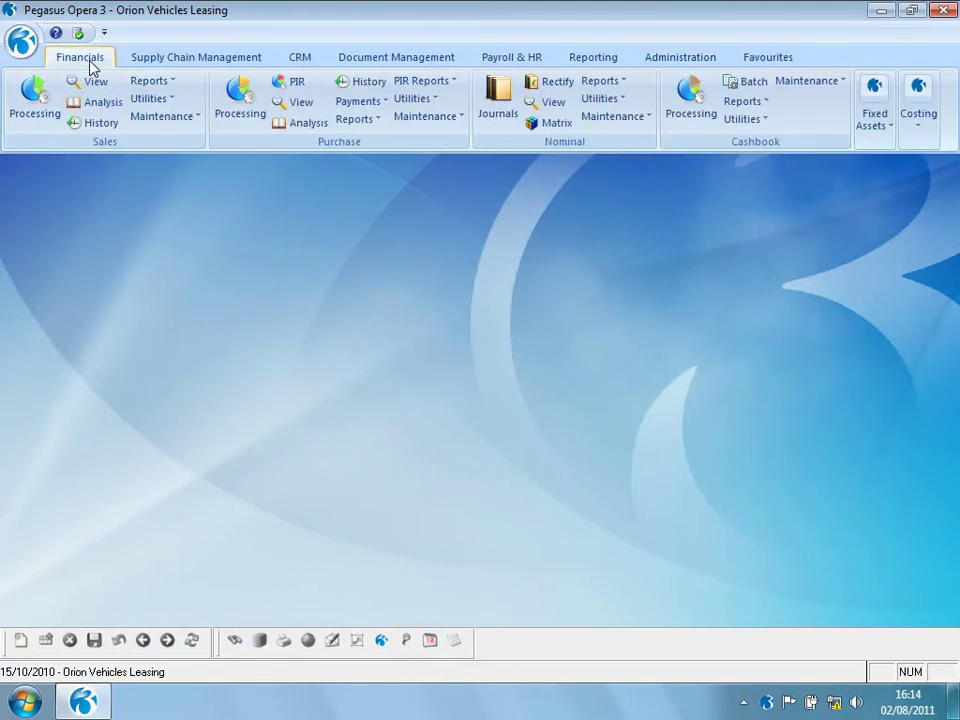
click(606, 99)
click(625, 143)
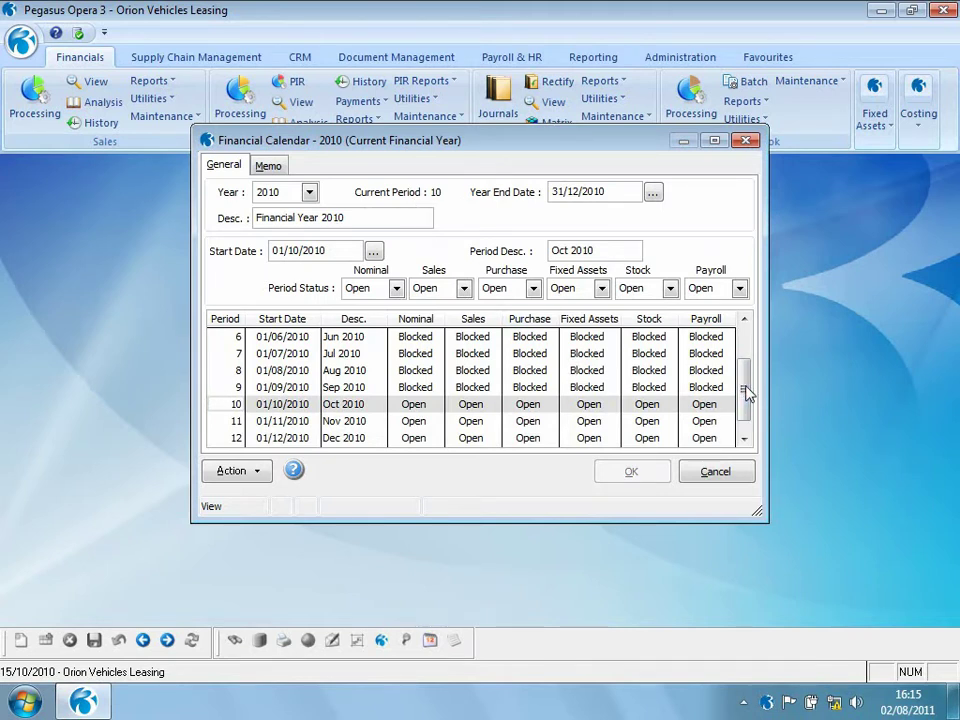
click(748, 343)
drag(748, 343, 744, 426)
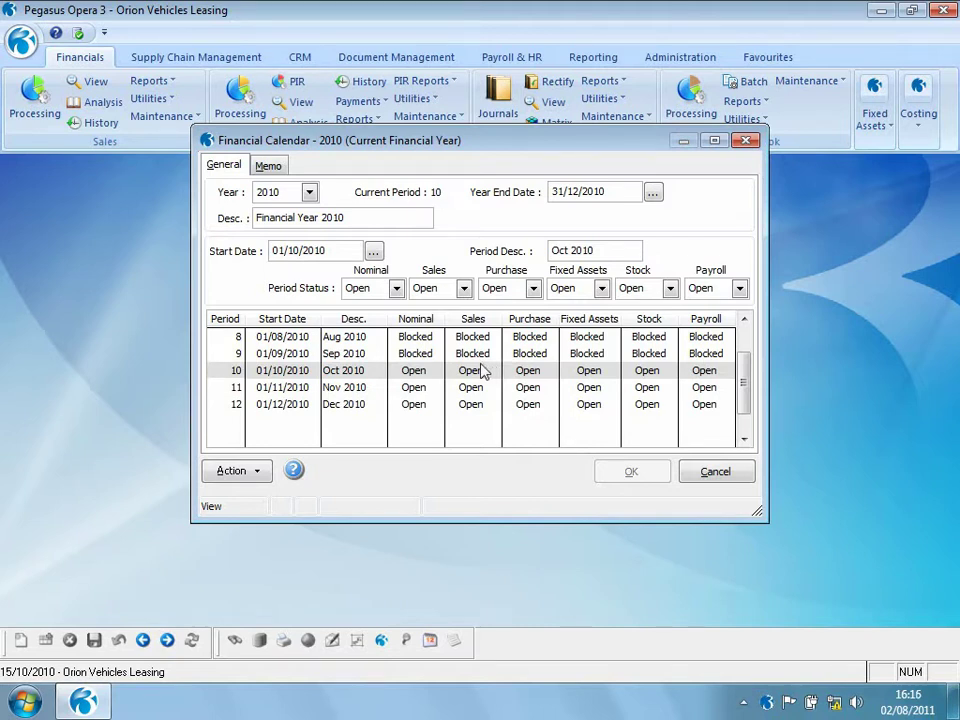
click(310, 193)
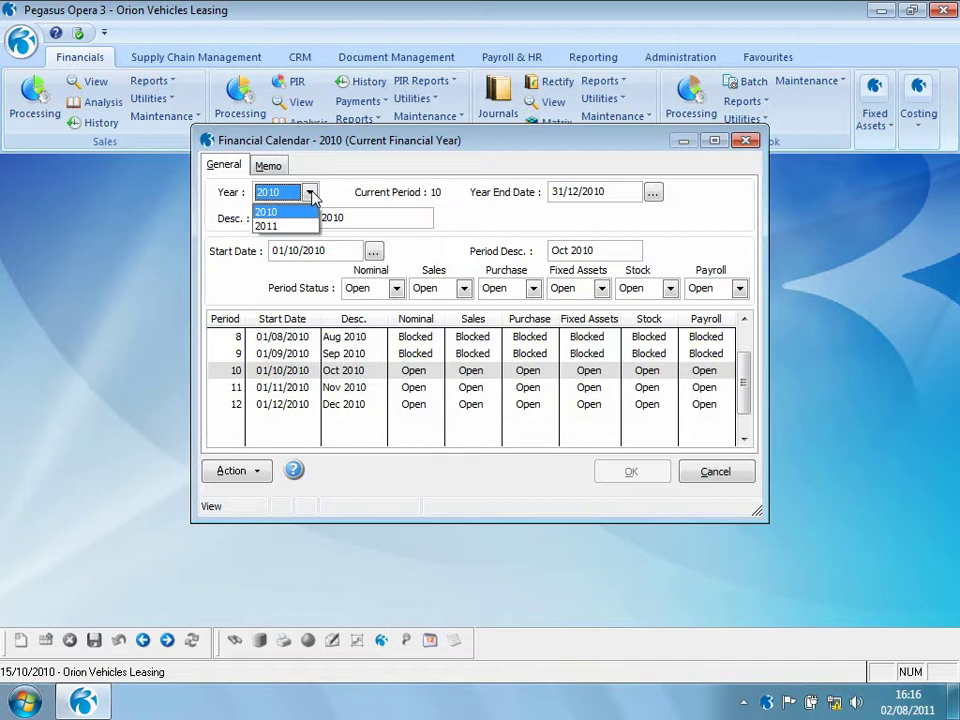
Create the previous financial year 2009 with no model year, 12 periods and a first period start date of 01/01/2009.
click(251, 472)
click(251, 472)
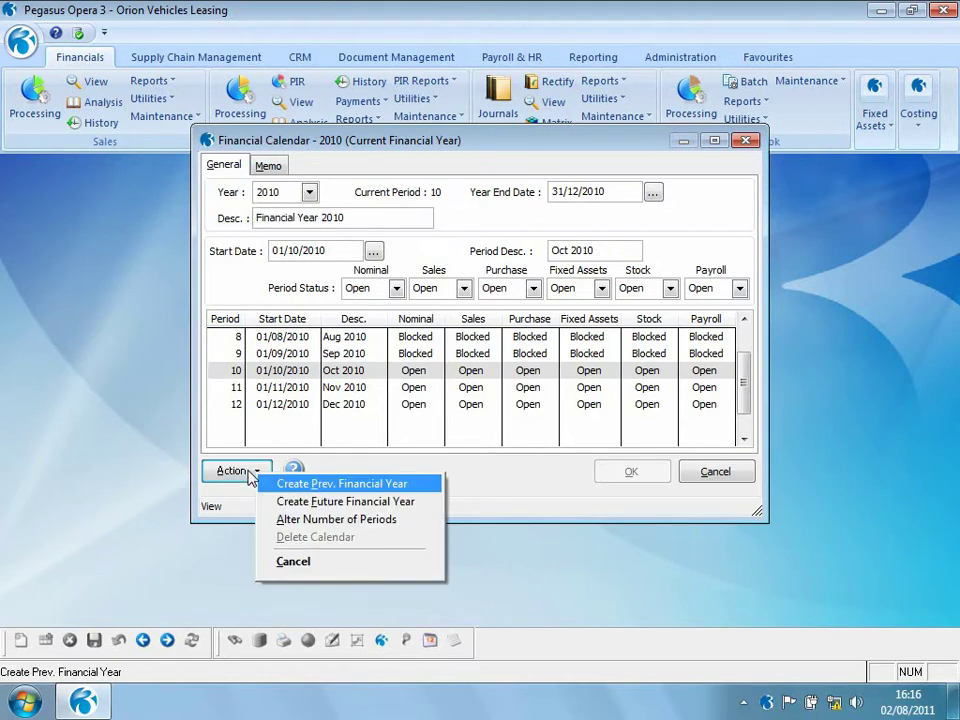
click(325, 488)
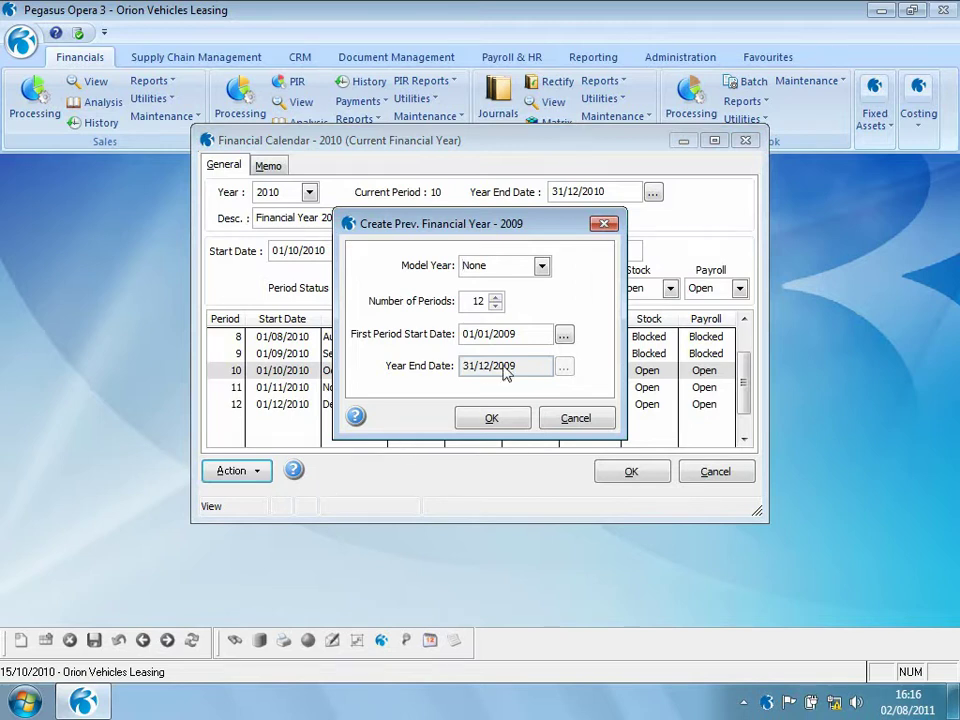
click(541, 266)
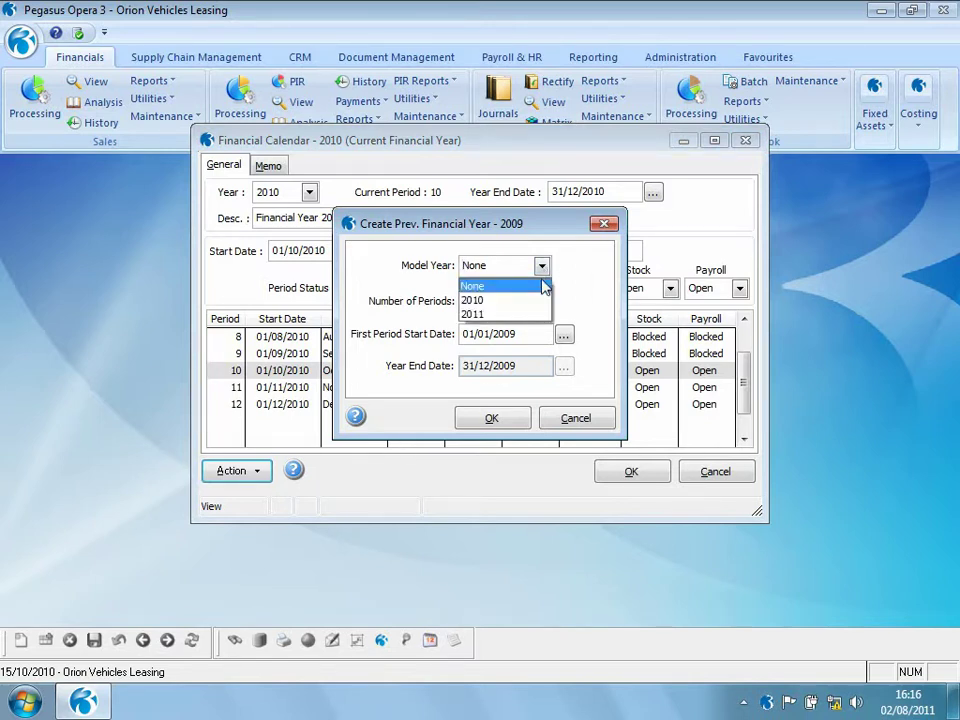
click(530, 291)
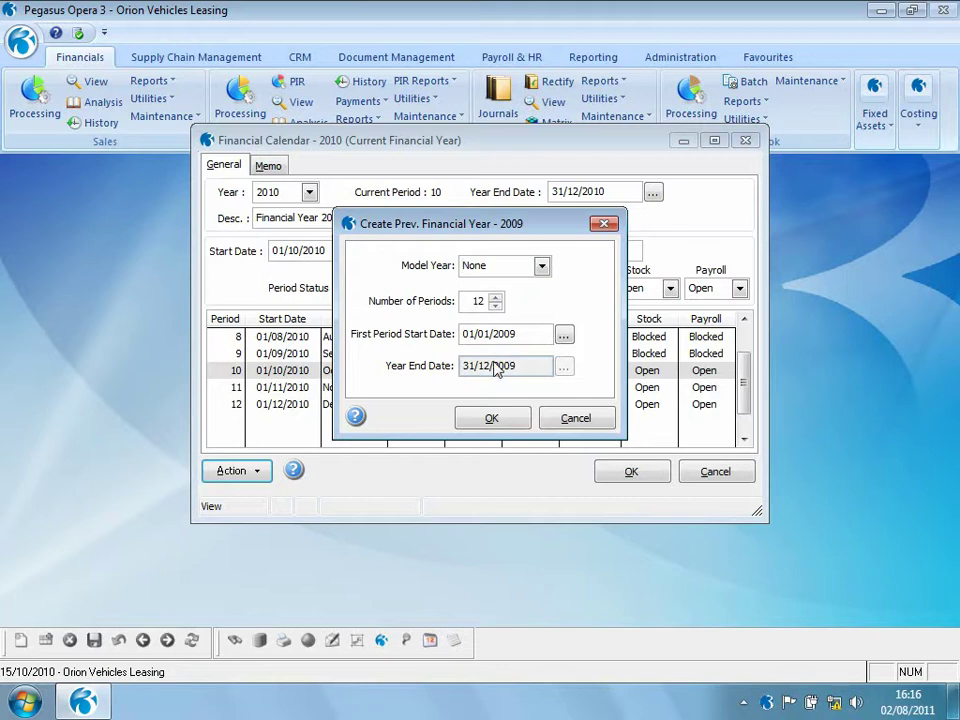
click(494, 419)
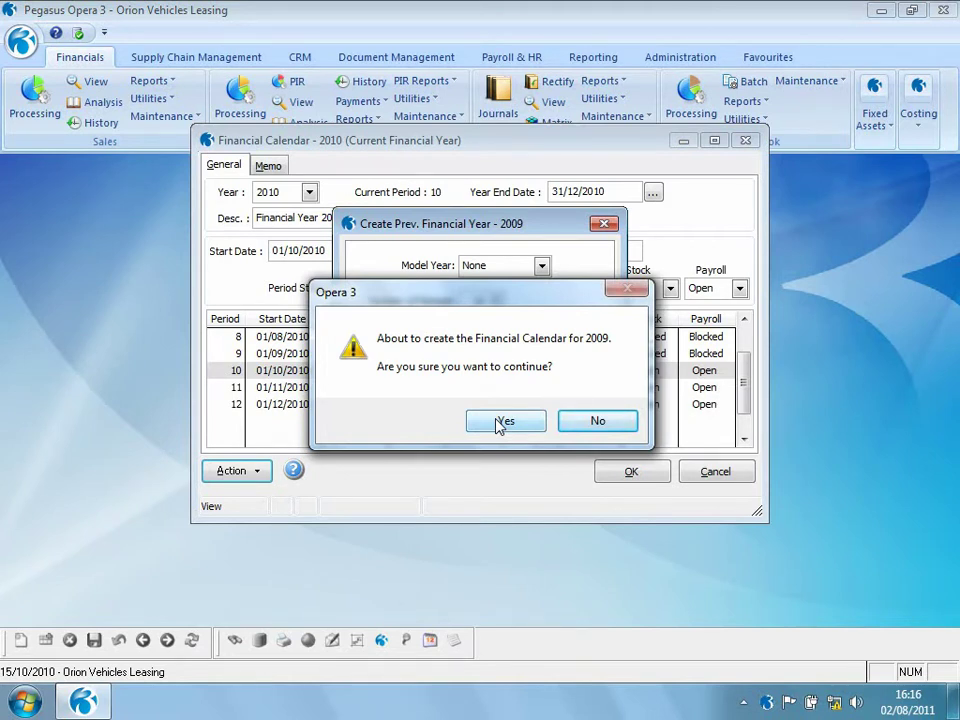
click(500, 422)
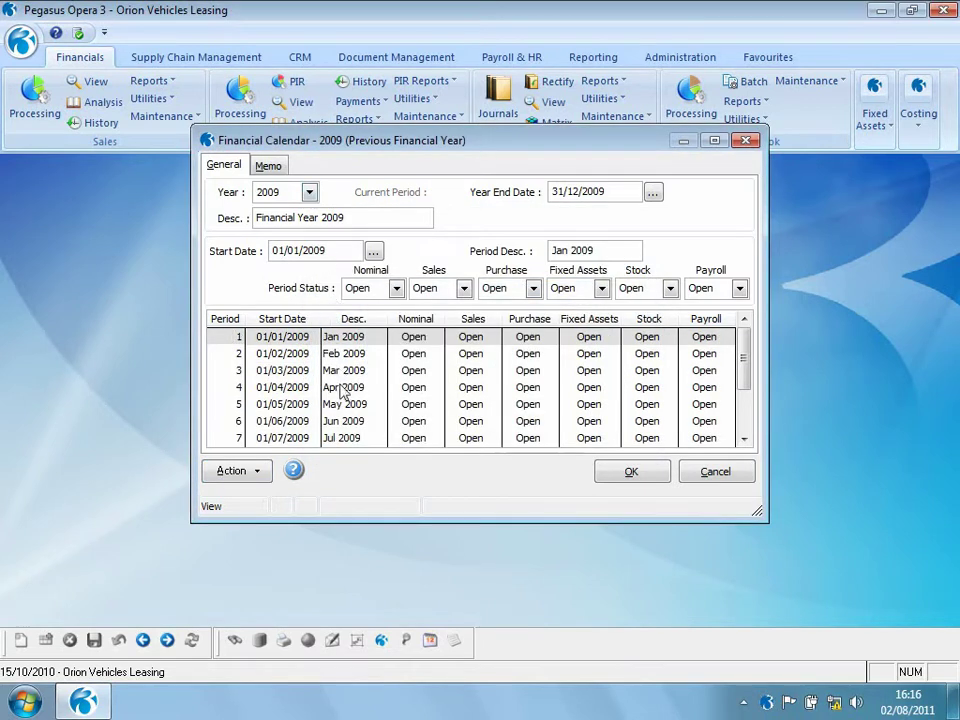
Switch the Financial Calendar to year 2010, saving the changes to the 2009 calendar.
click(310, 193)
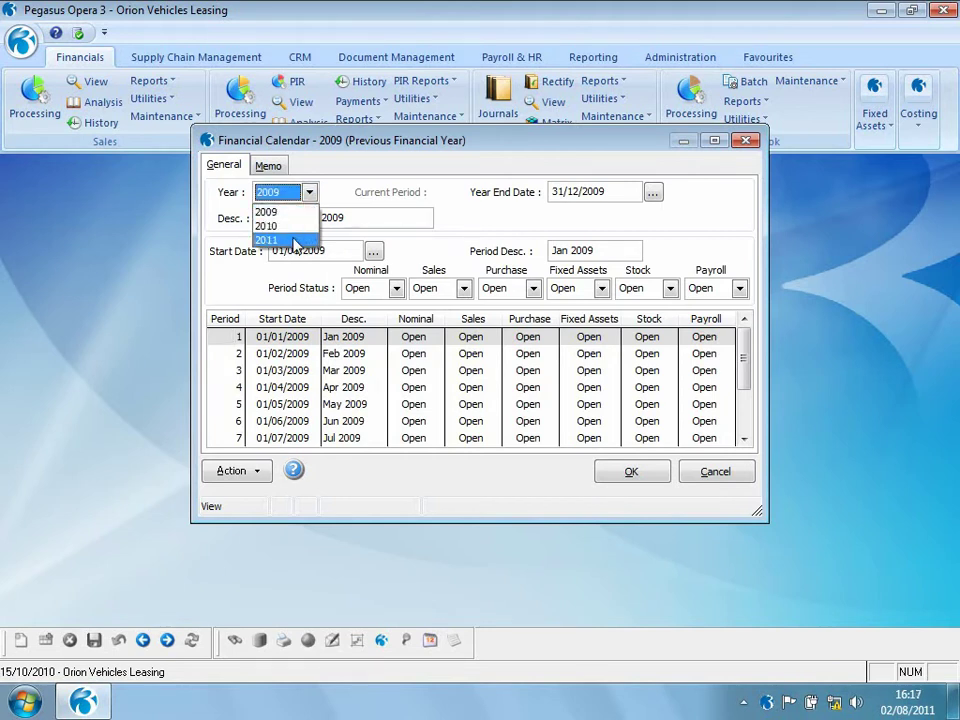
click(292, 231)
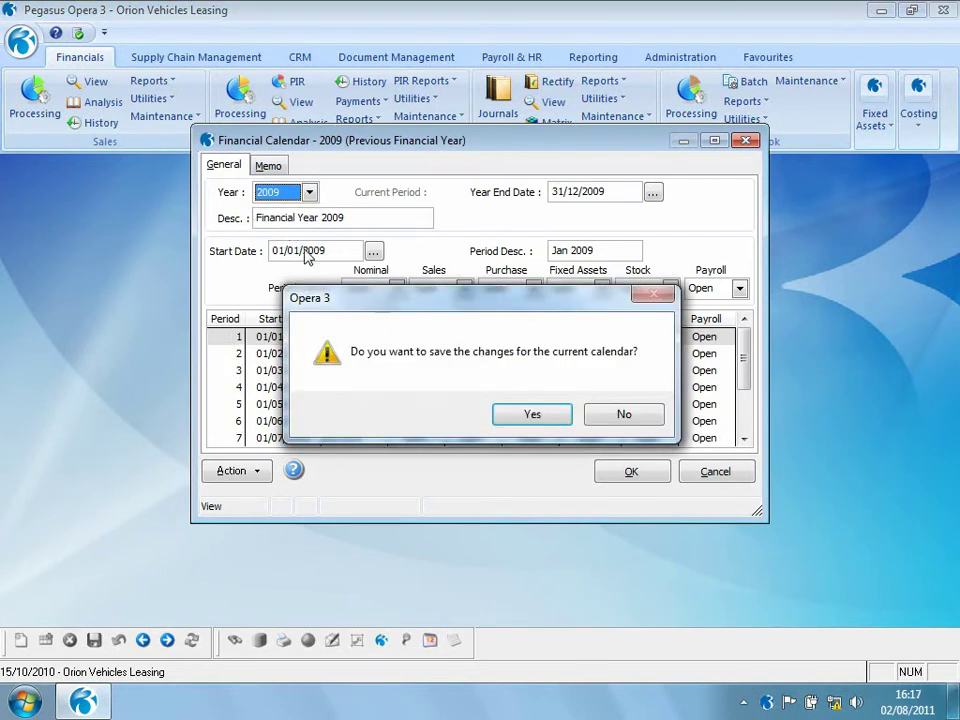
click(520, 420)
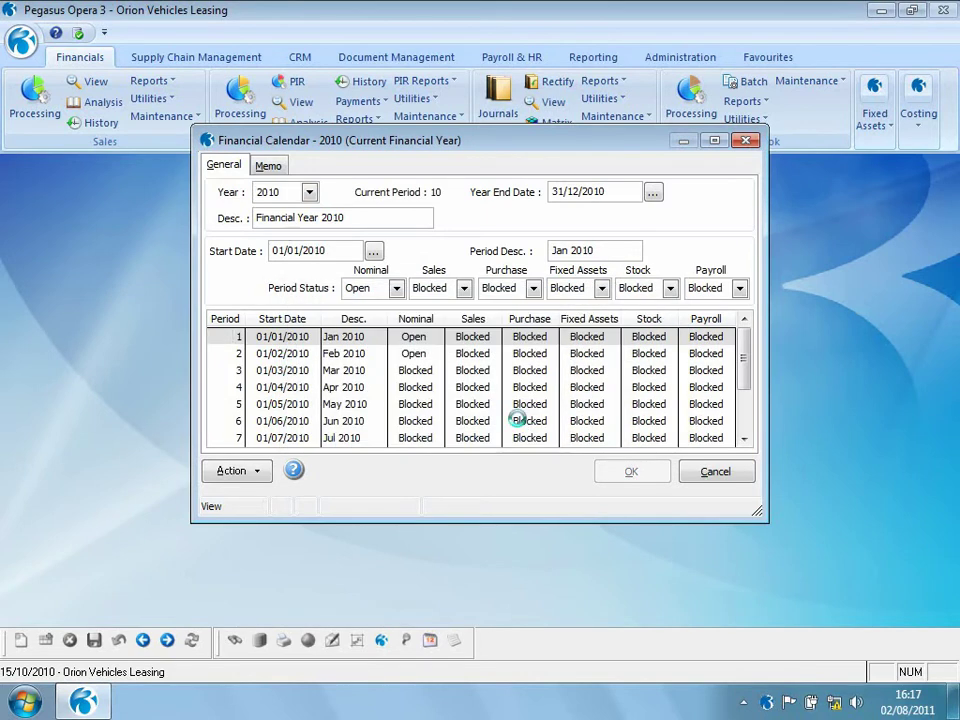
drag(744, 381, 744, 420)
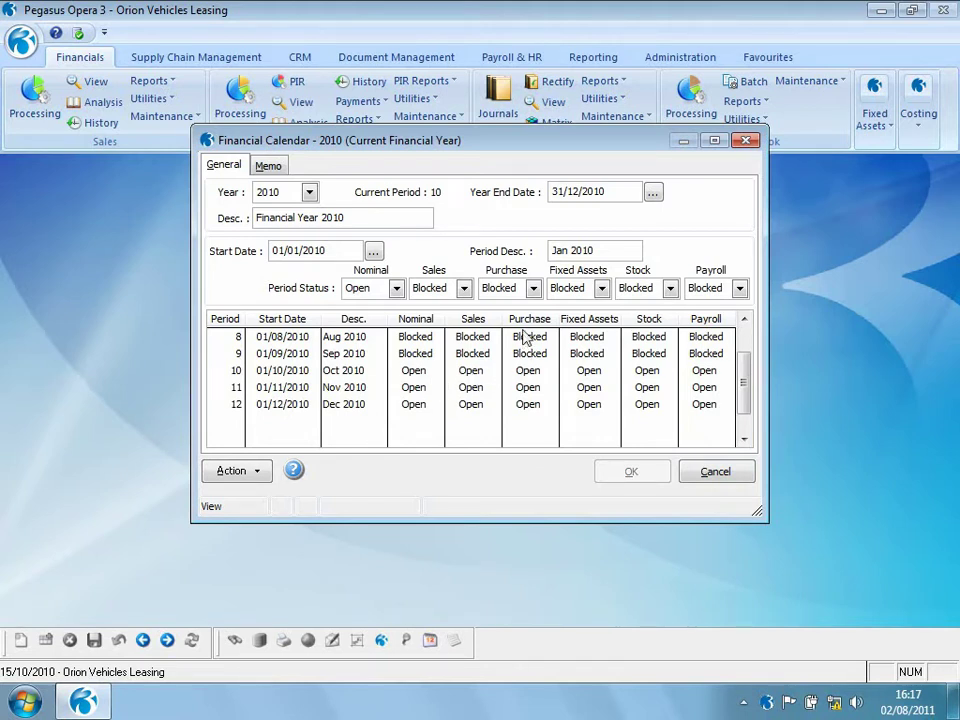
Try setting the Sales status of the January 2010 period to Open, and undo the change.
click(464, 289)
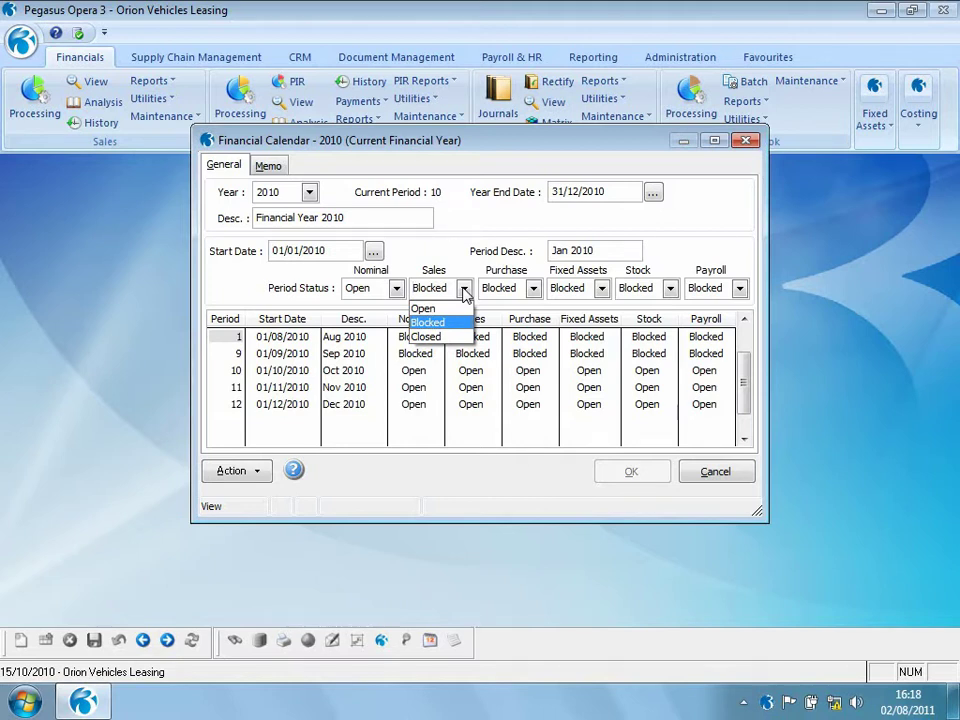
click(533, 288)
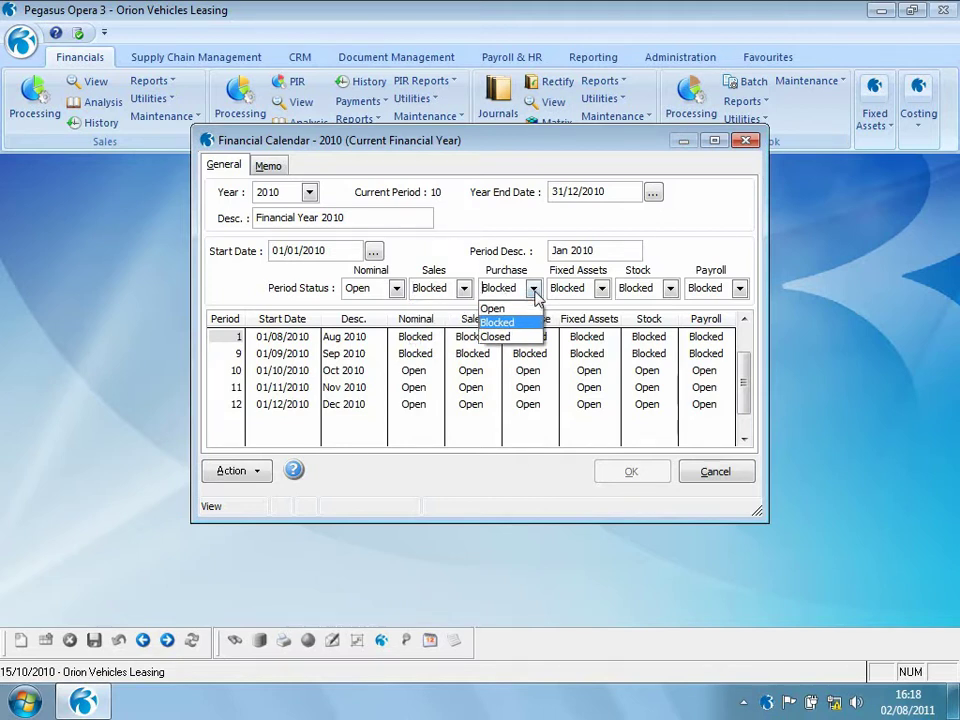
click(520, 323)
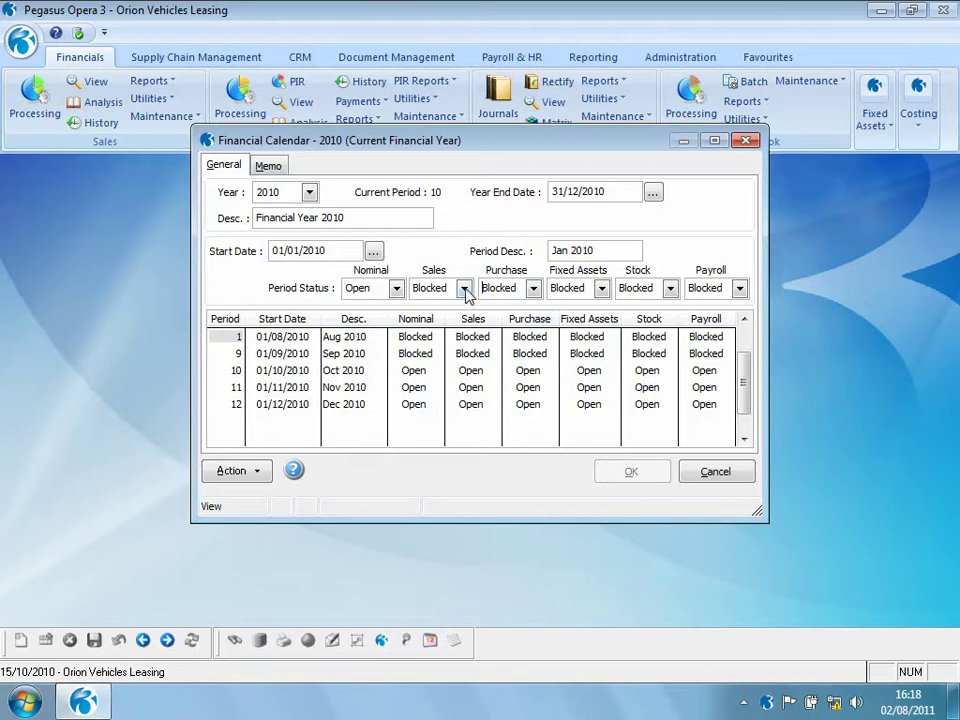
click(463, 288)
click(450, 308)
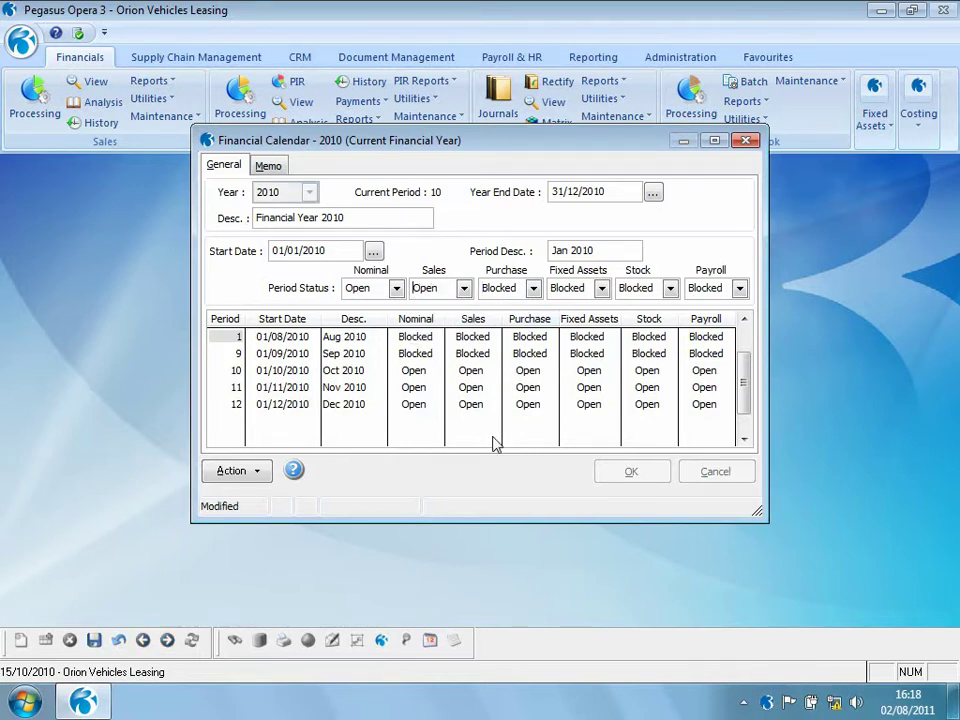
click(118, 640)
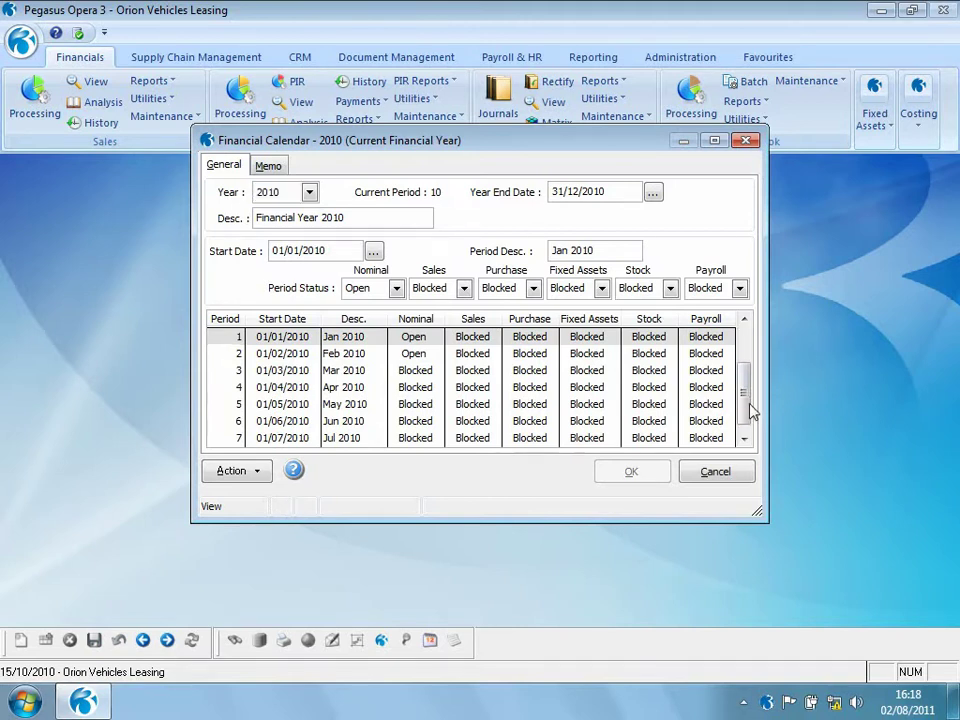
Try setting the Nominal status of the November 2010 period to Blocked, and undo the change.
click(750, 409)
click(349, 389)
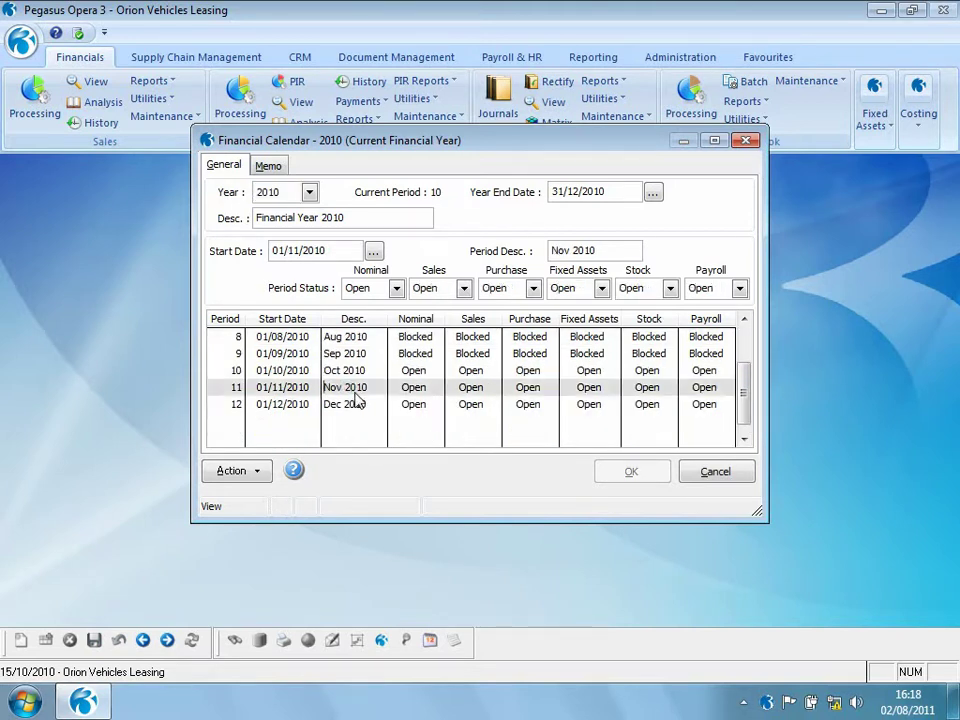
click(396, 288)
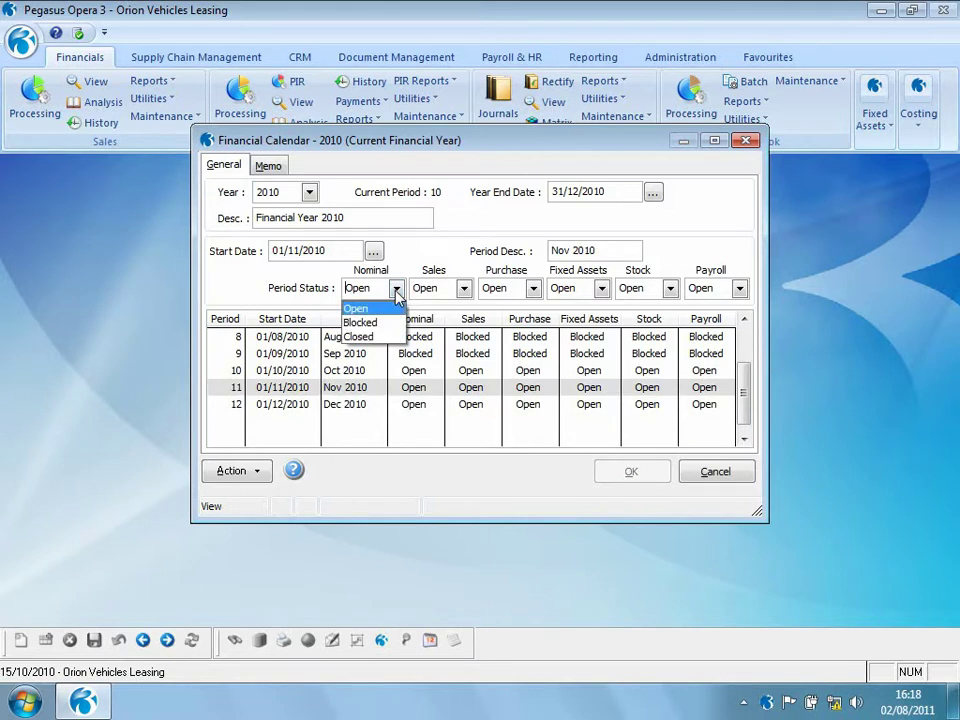
click(385, 323)
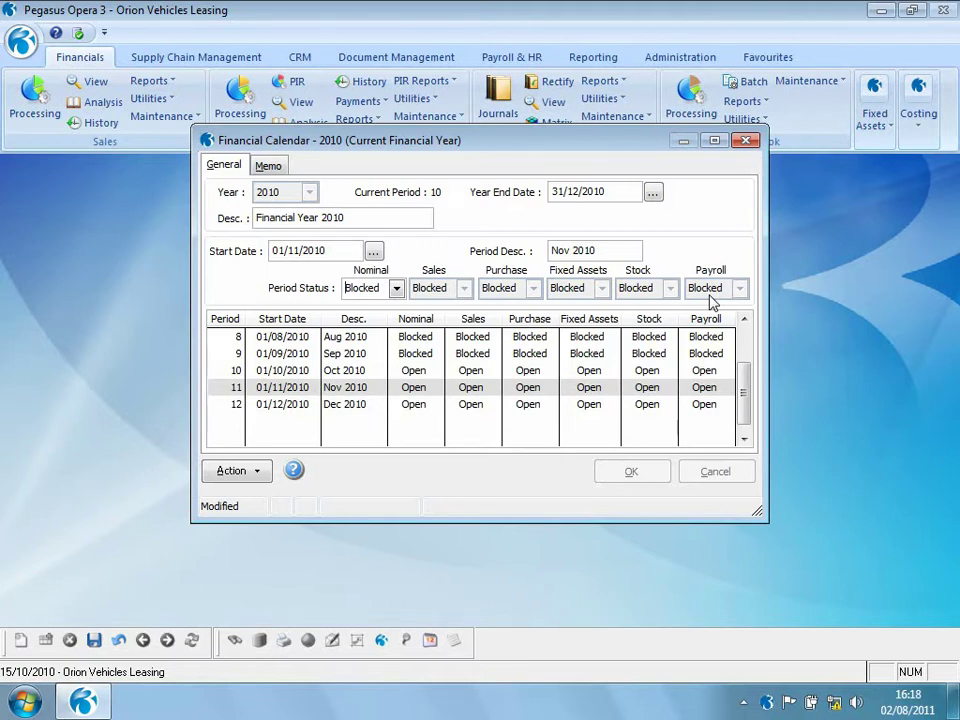
click(120, 641)
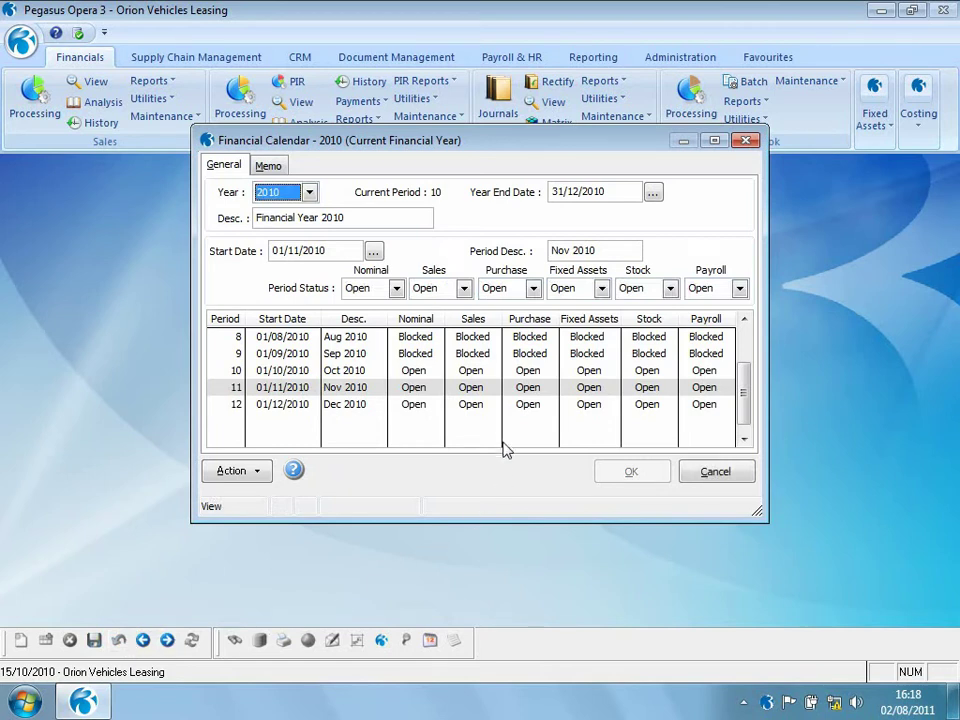
Set the Purchase status of the October 2010 period to Blocked, save it and confirm the Financial Calendar update.
click(303, 371)
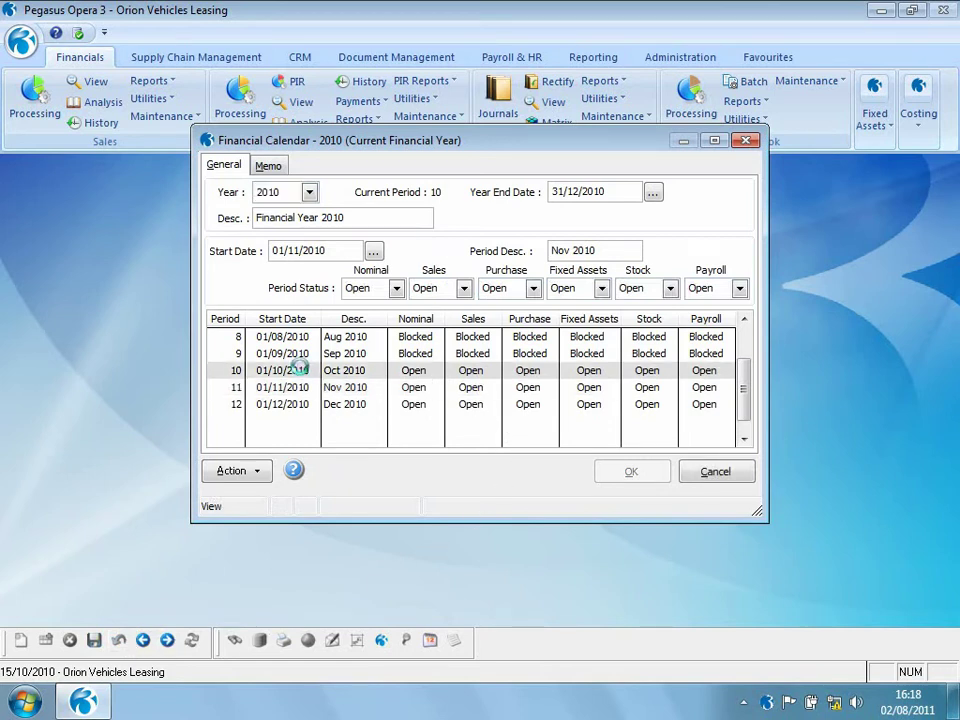
click(534, 289)
click(523, 325)
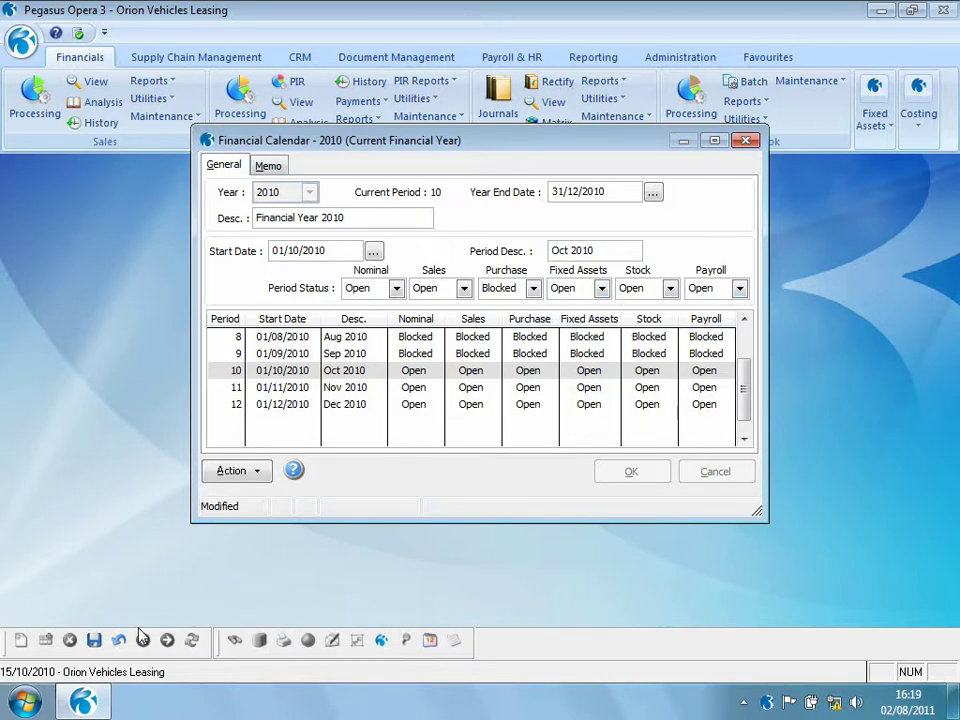
click(95, 640)
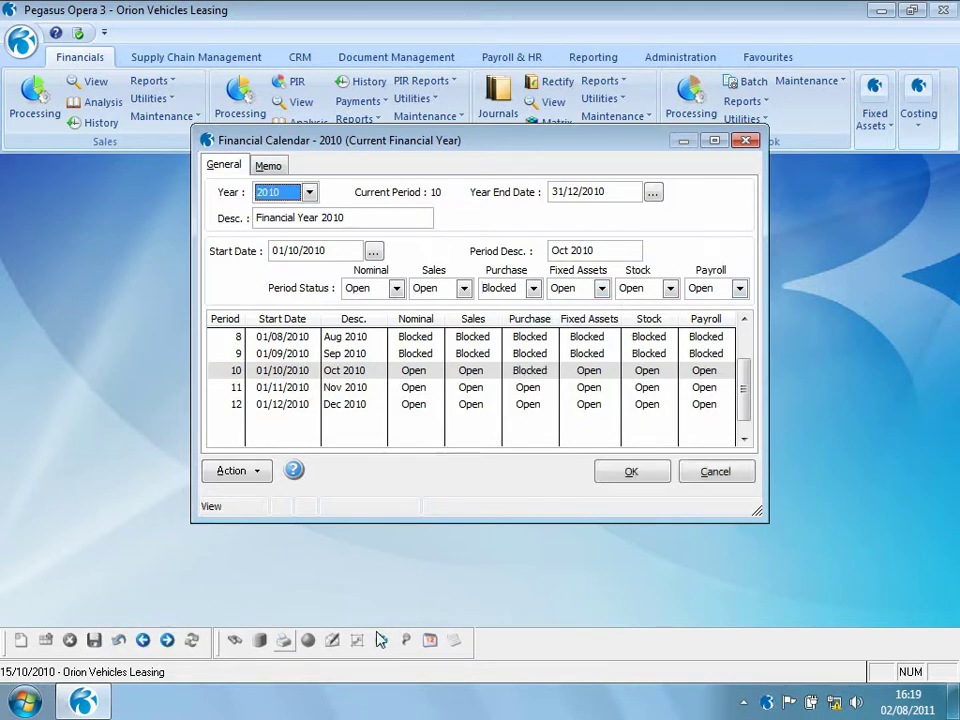
click(613, 476)
click(553, 417)
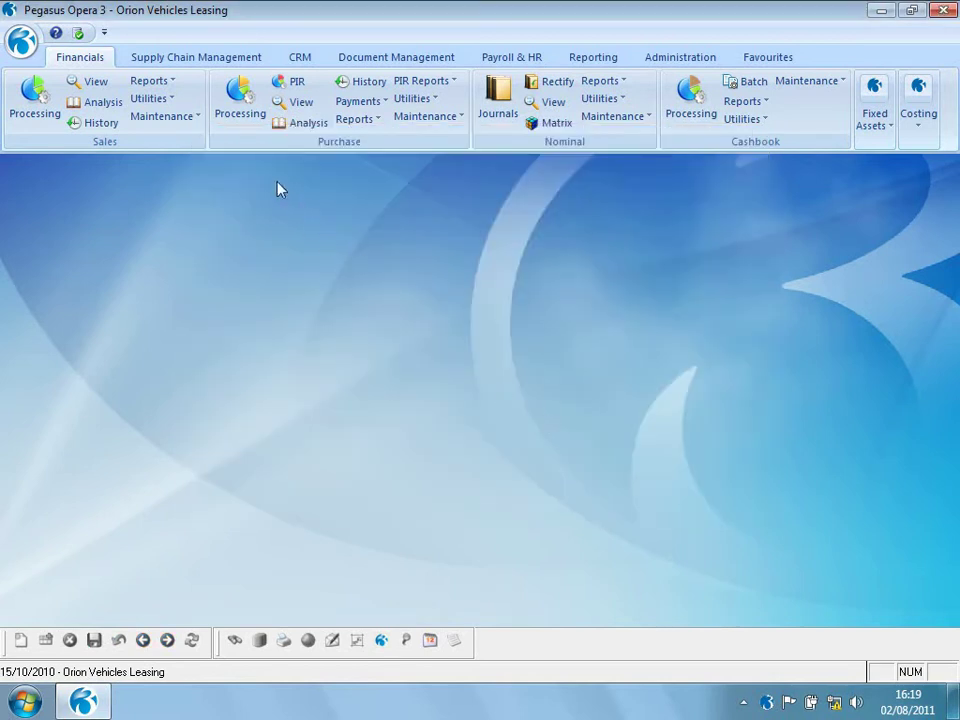
Start a new purchase invoice dated 15/10/2010 for Carters Limited to test posting into the blocked October period.
click(240, 98)
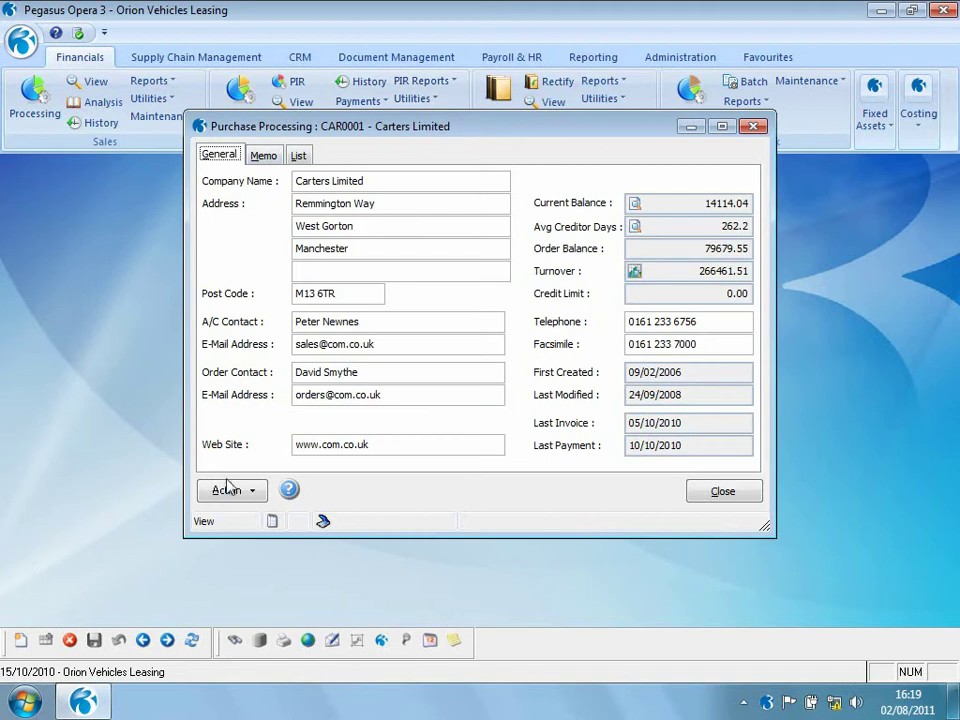
click(228, 489)
click(285, 529)
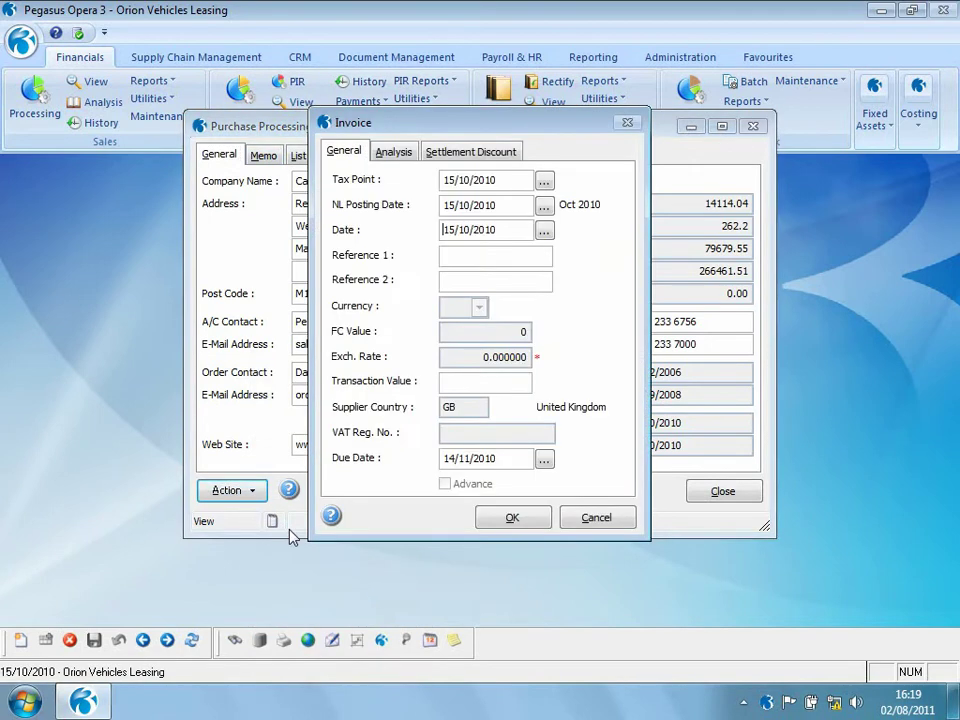
click(460, 260)
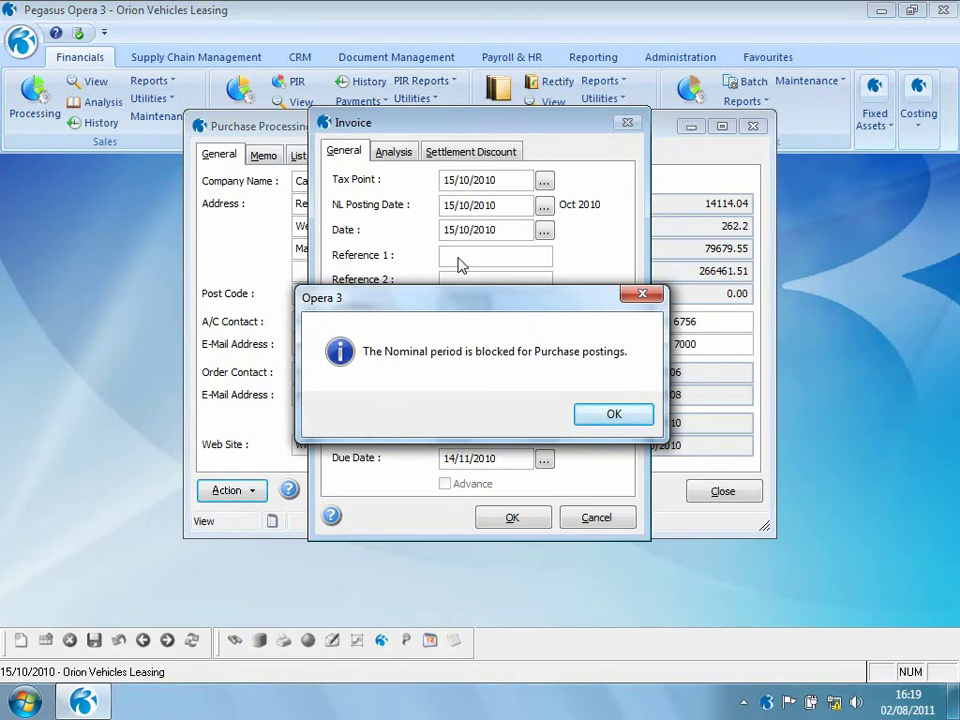
click(592, 417)
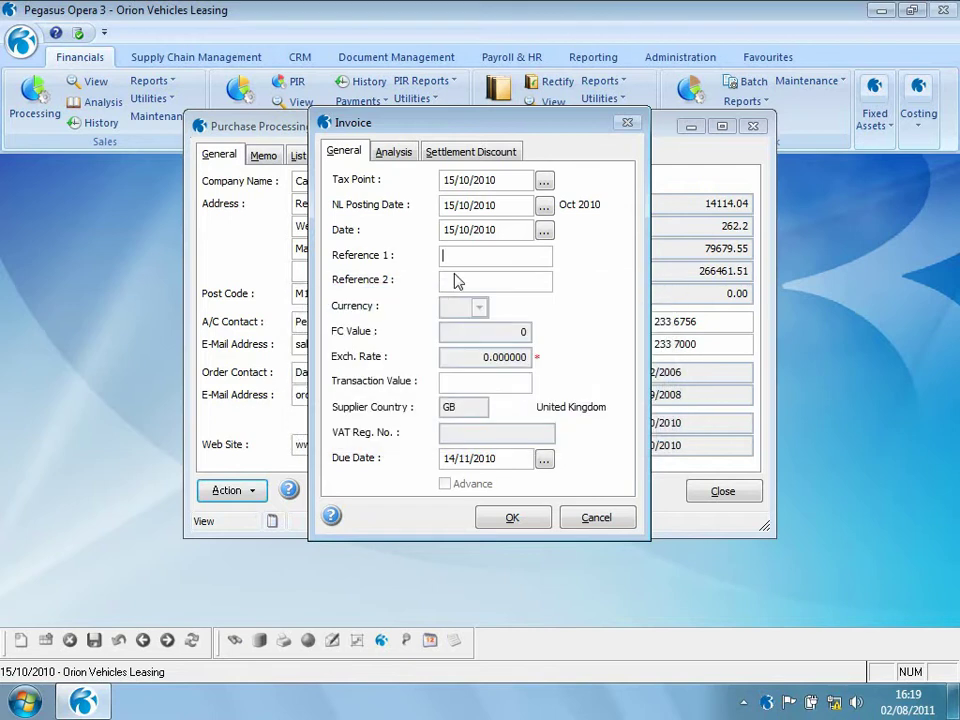
Enter INV1000 as the invoice's first reference and change its NL posting date to 30/11/2010.
text(INV1000)
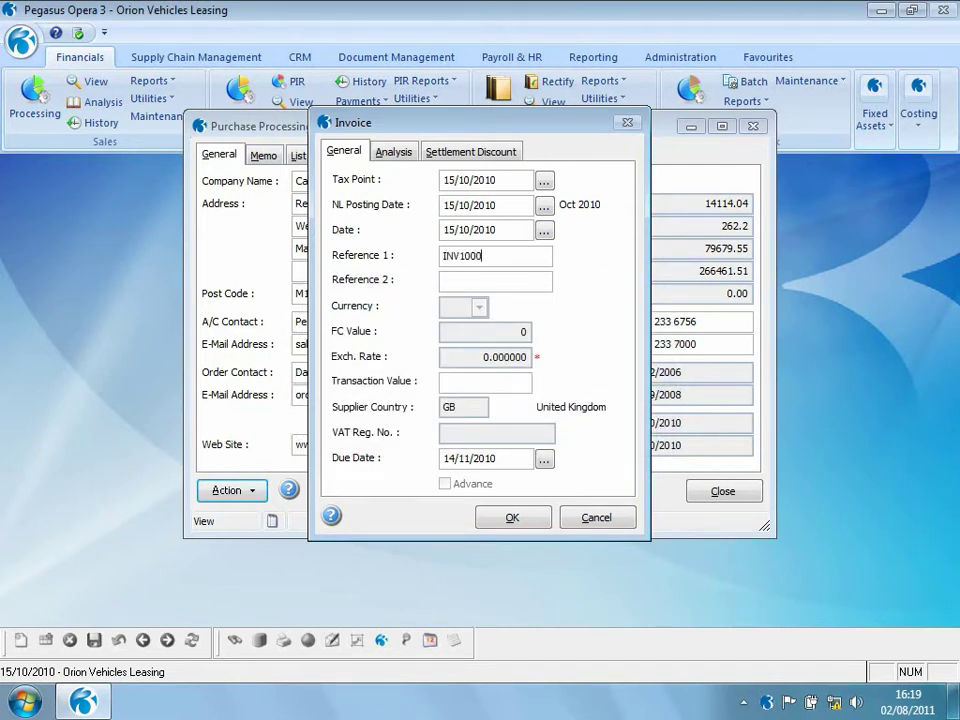
click(545, 208)
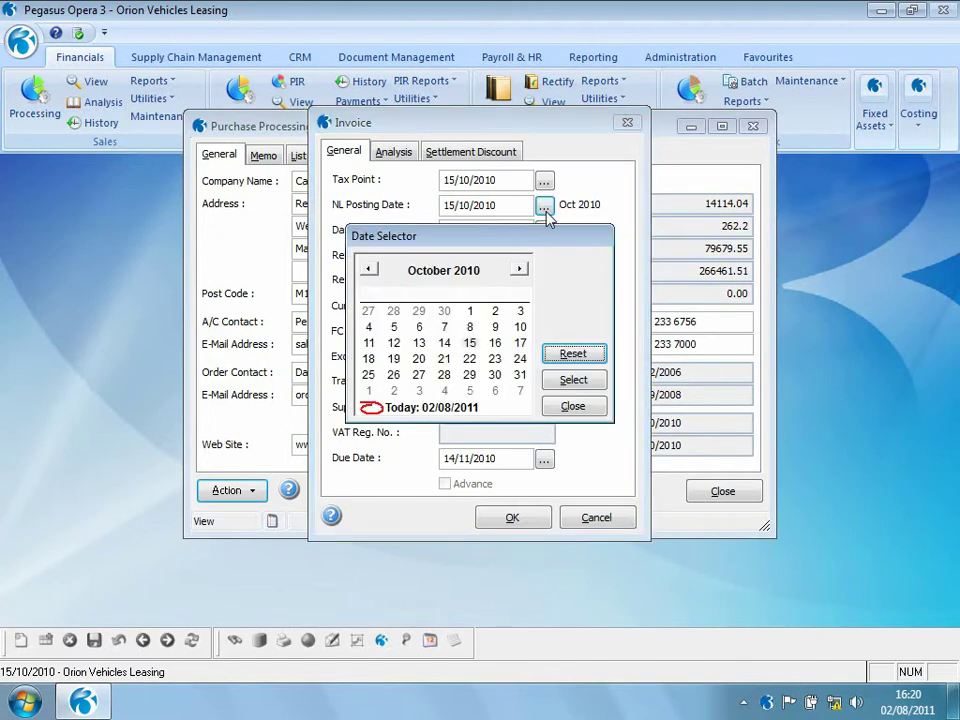
click(519, 269)
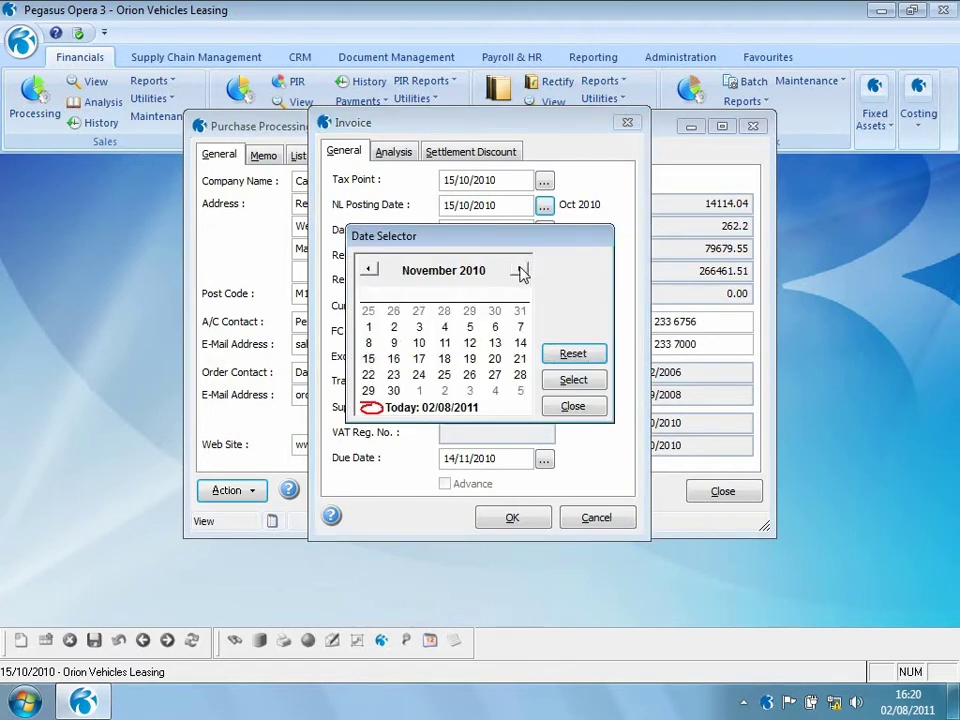
double_click(395, 391)
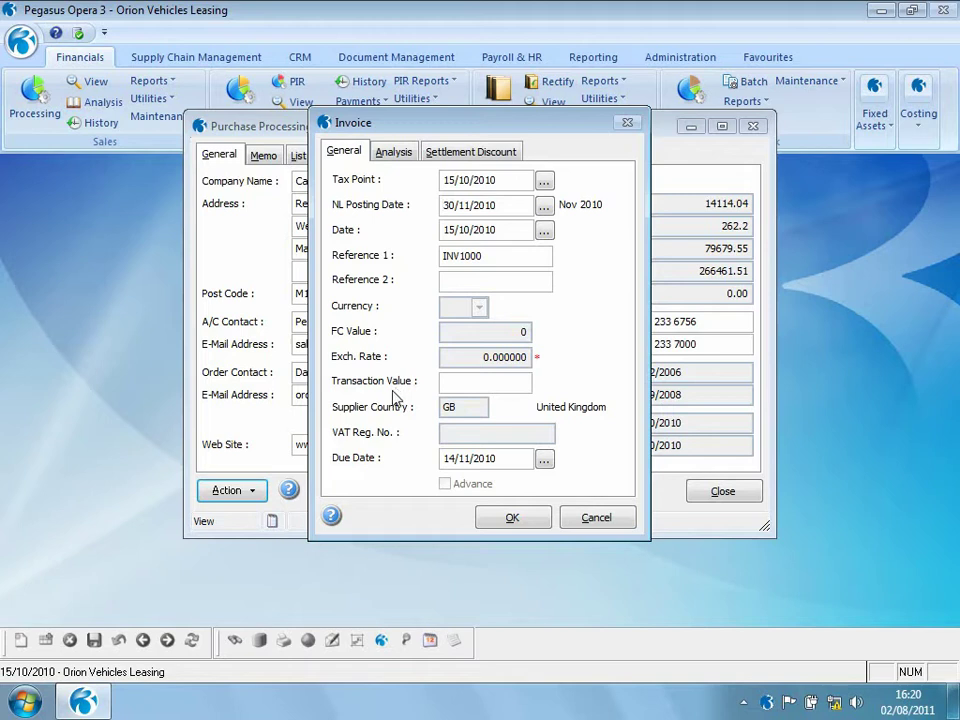
Set the invoice's transaction value to 117.50 and analyse it with a goods value of 100.00 under Purchases - Maintenance.
click(463, 381)
text(117.50)
key(Tab)
click(510, 516)
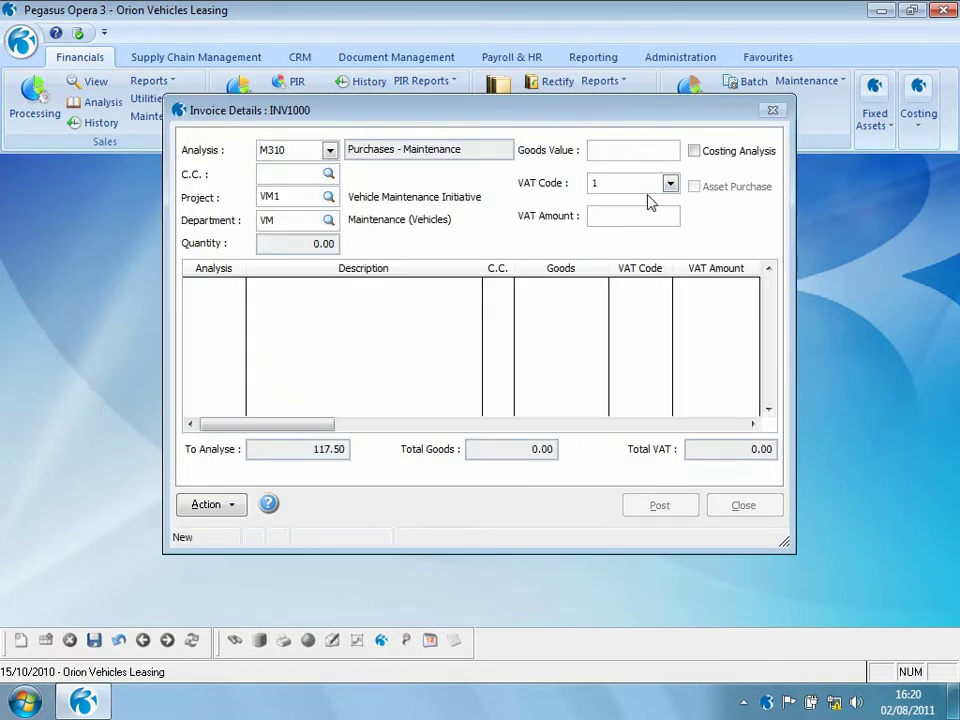
text(100)
key(Tab)
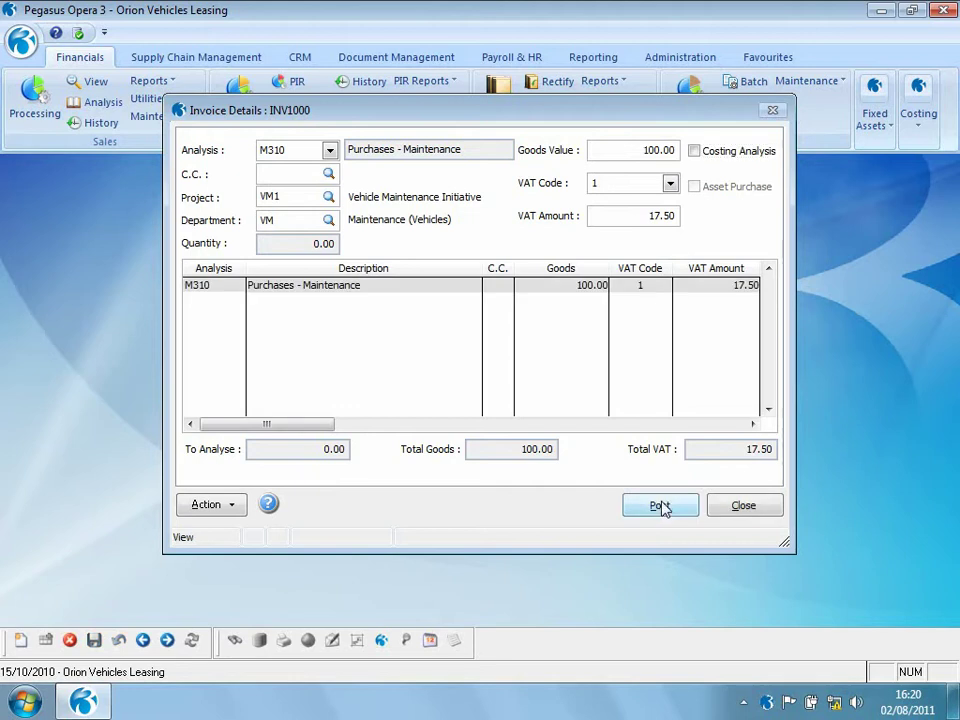
Post the invoice without capturing a document, and close Purchase Processing.
click(660, 506)
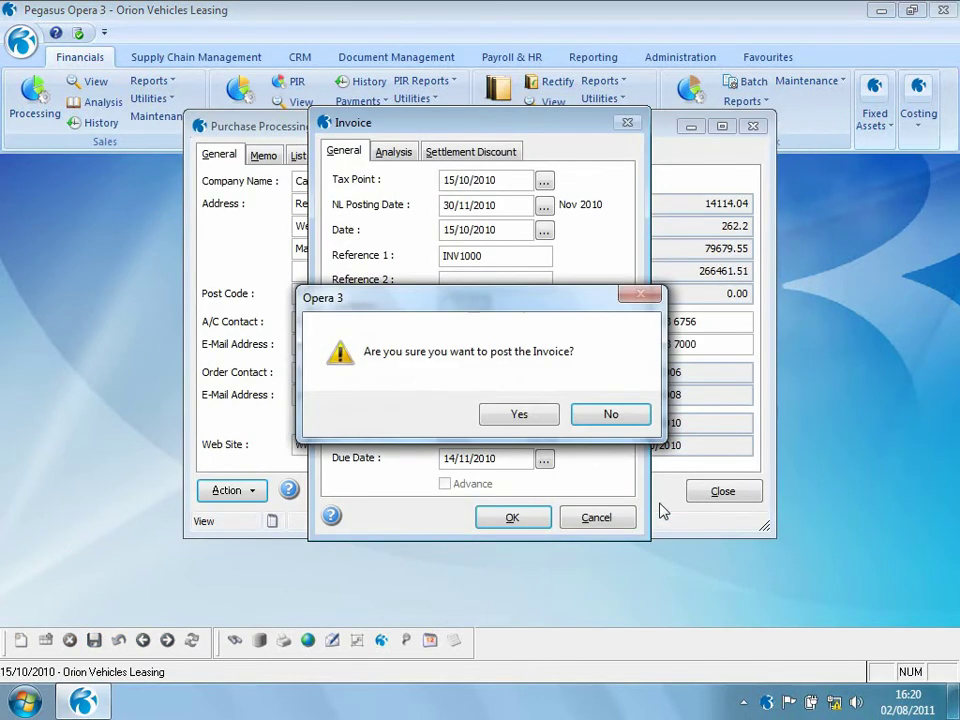
click(533, 418)
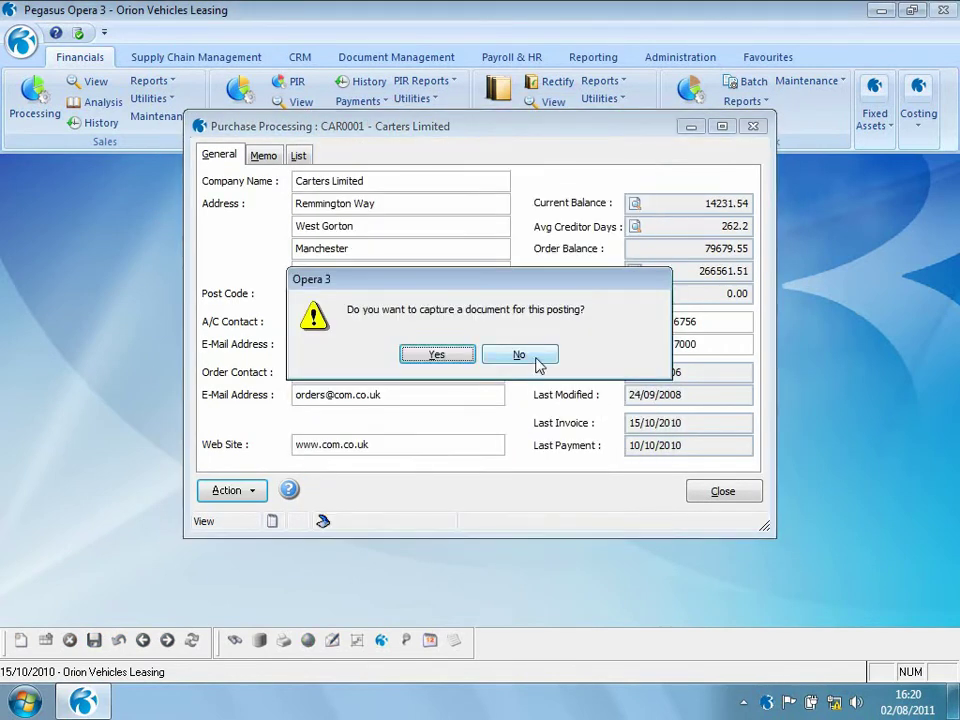
click(536, 358)
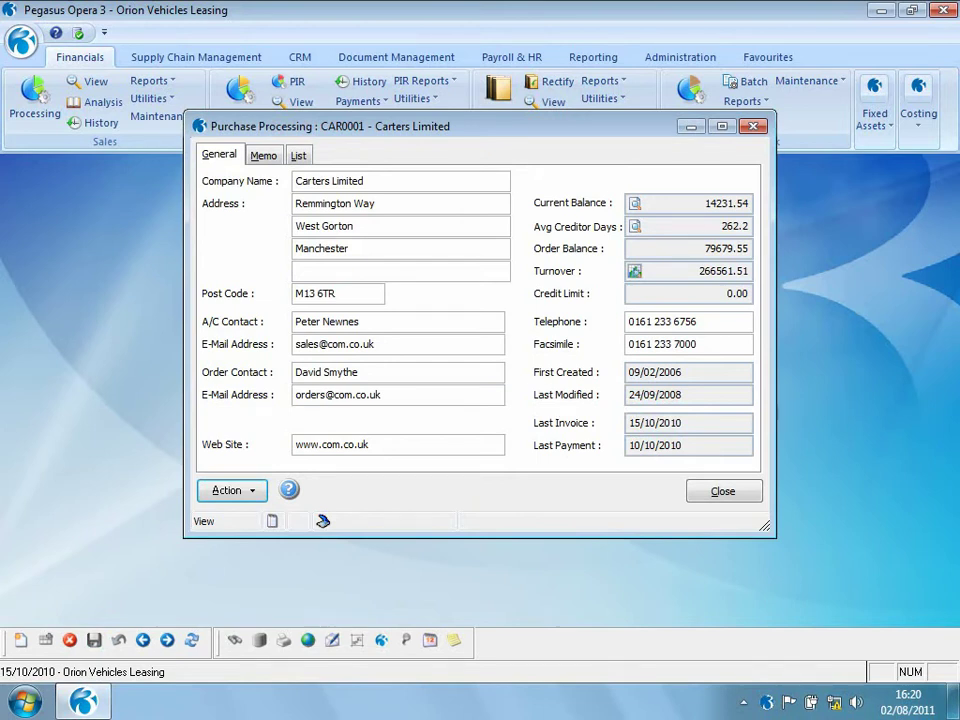
click(723, 493)
Load the Nominal View data for period 1 to period 11 of 2010.
click(553, 103)
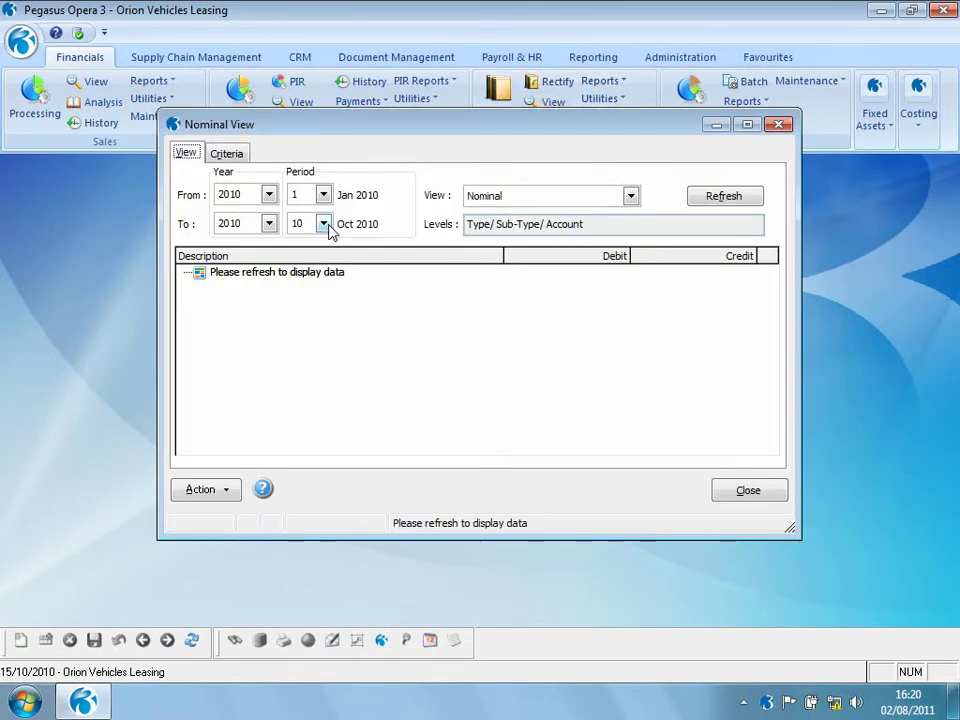
click(323, 224)
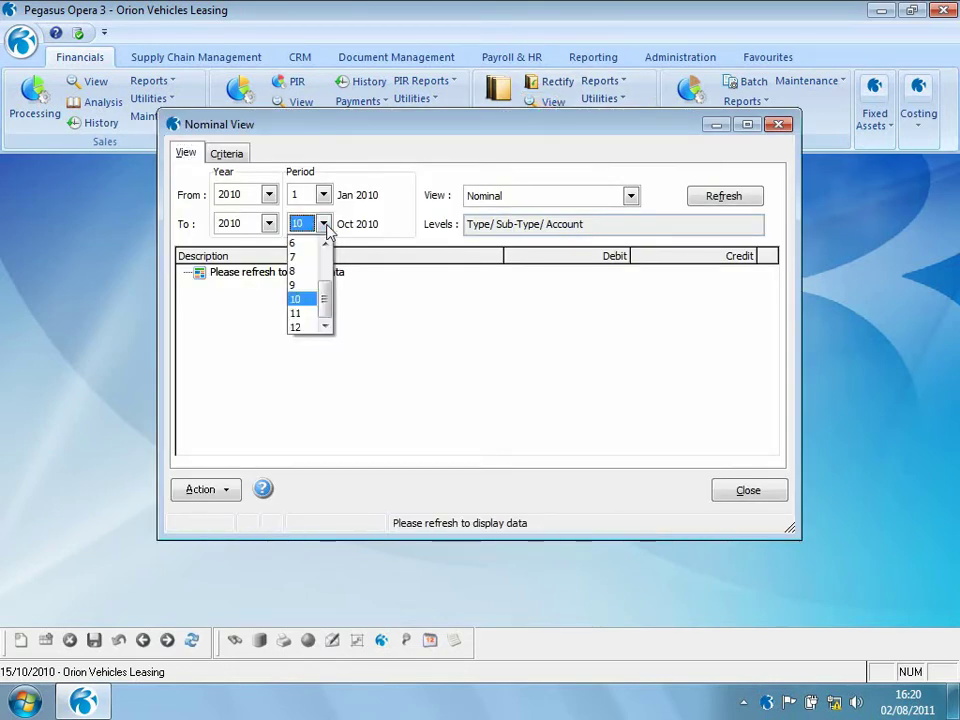
click(300, 313)
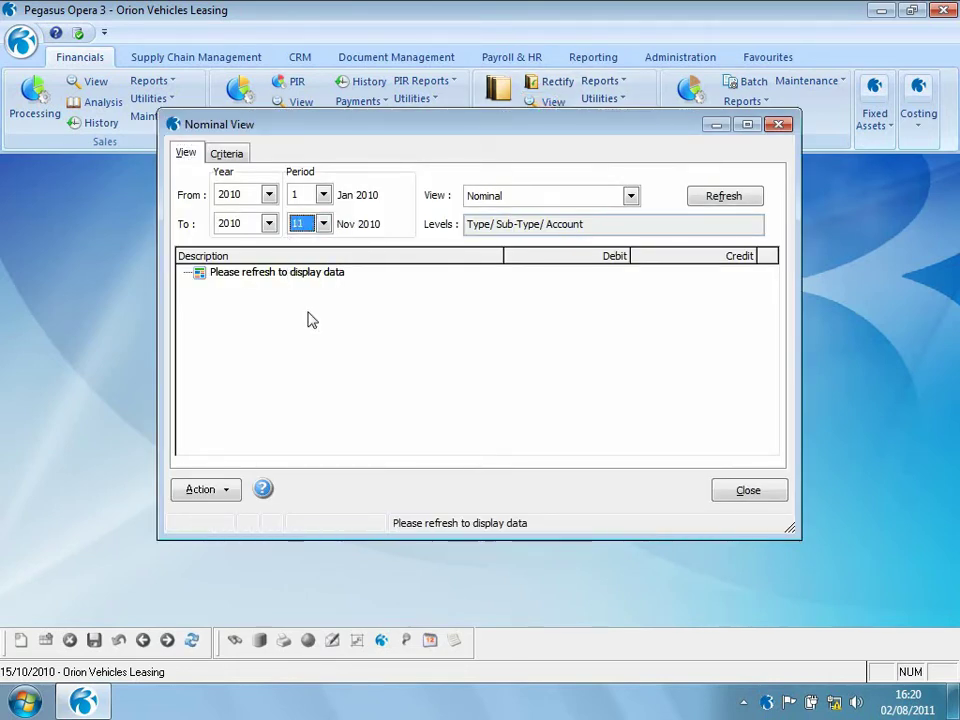
click(722, 197)
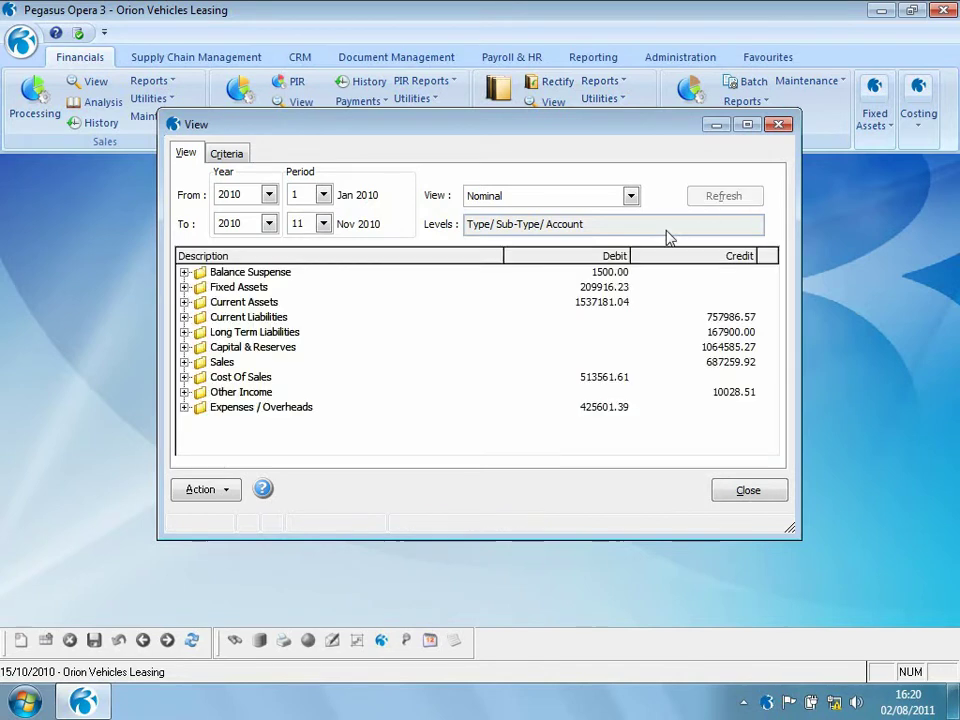
Examine the latest Trade Creditors transactions under Current Liabilities for the purchase posting, then close the Nominal View.
click(184, 317)
click(199, 332)
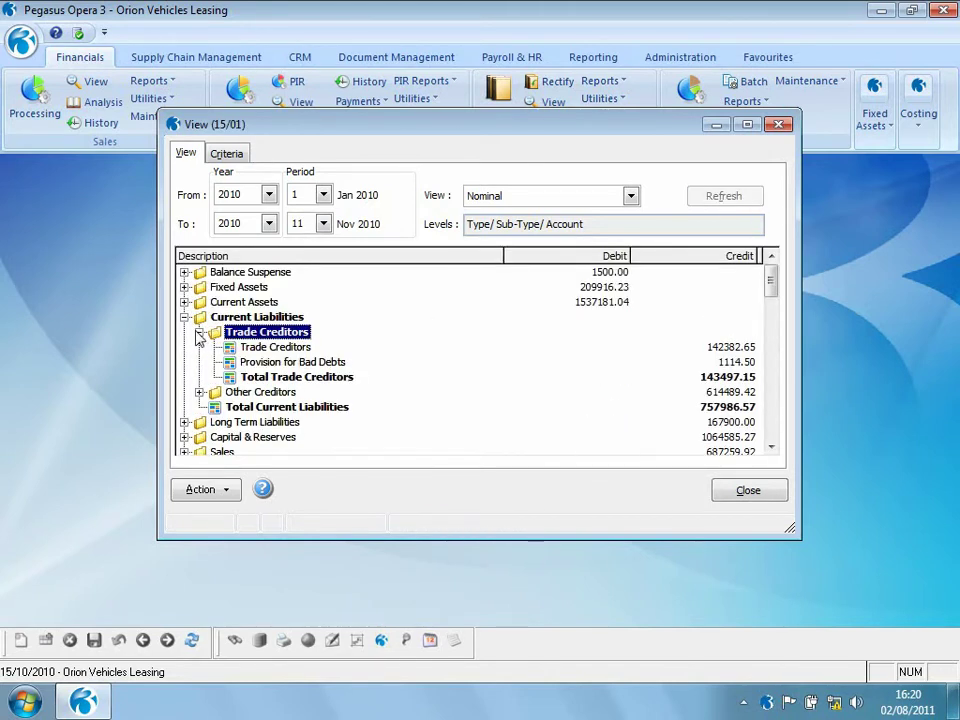
double_click(272, 347)
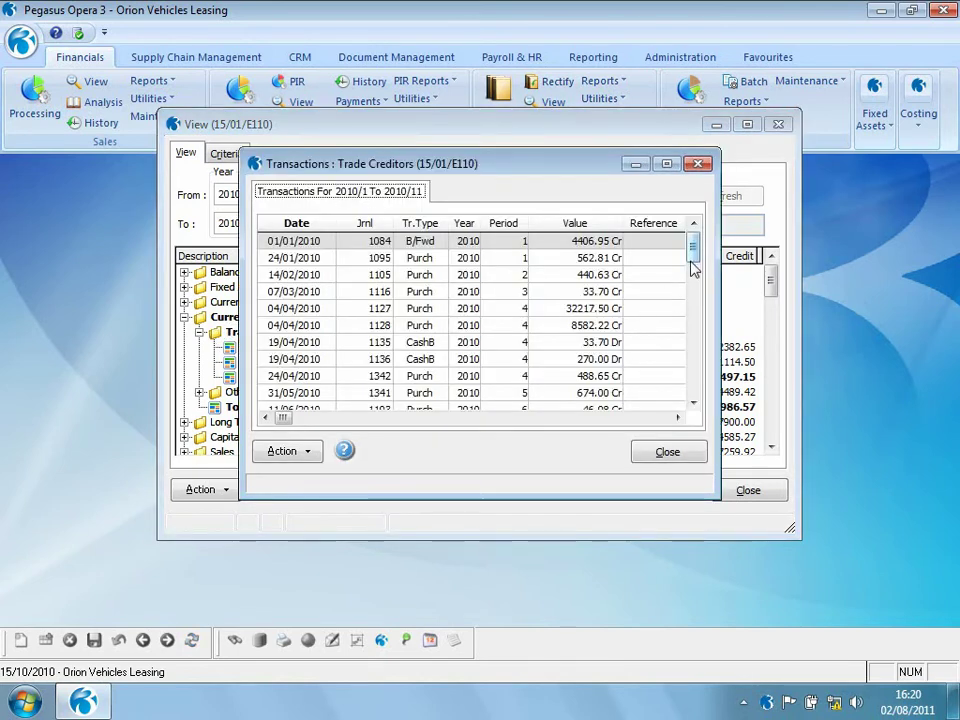
scroll(620, 360, down, 15)
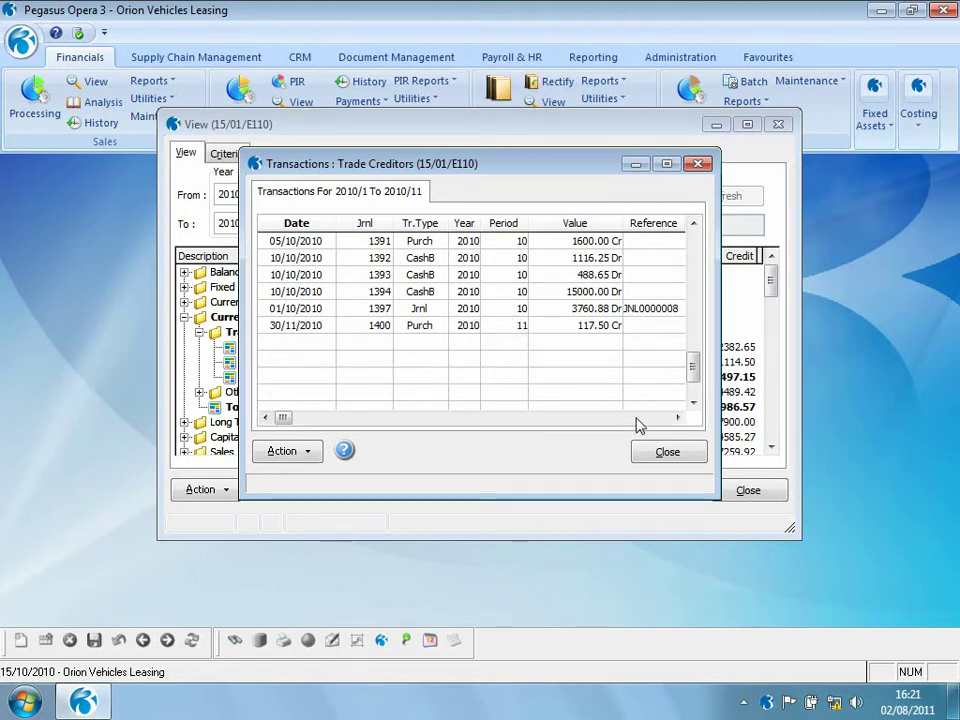
click(658, 452)
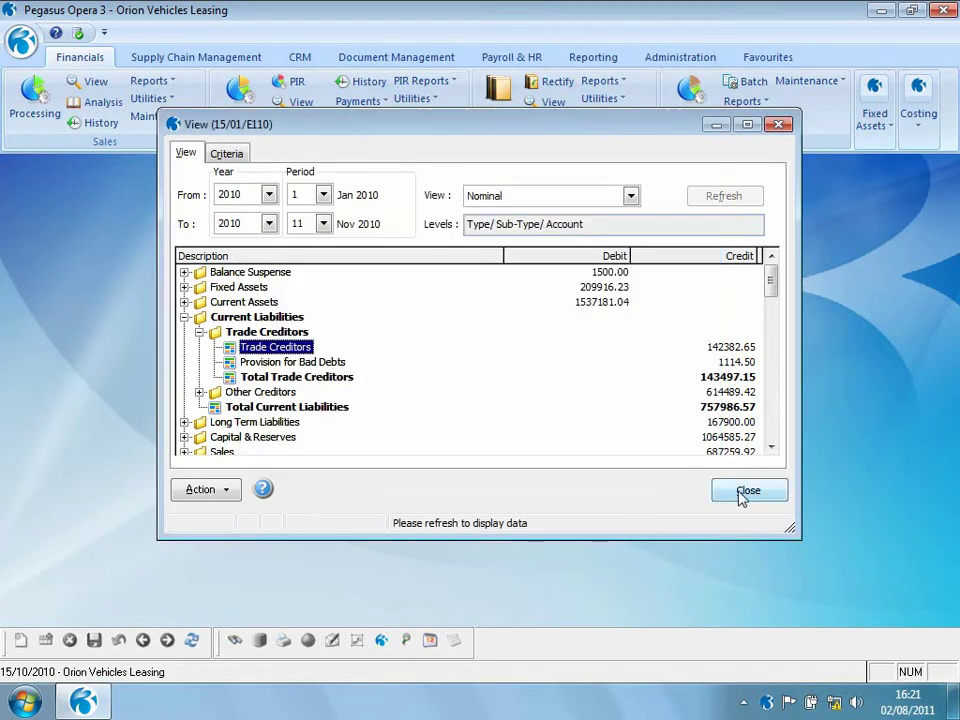
click(184, 317)
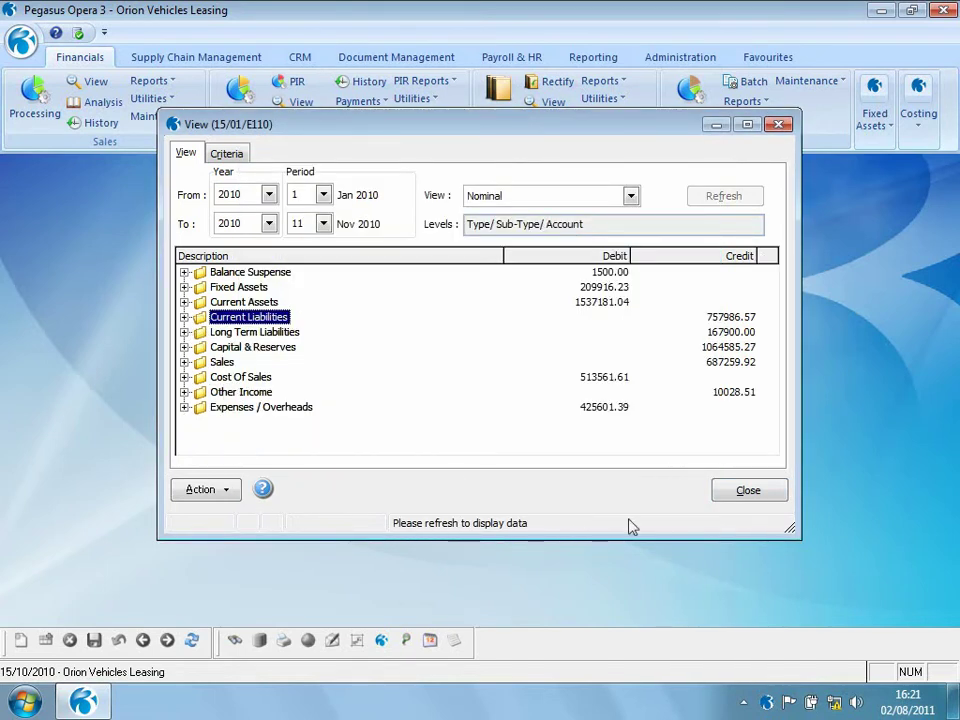
click(746, 491)
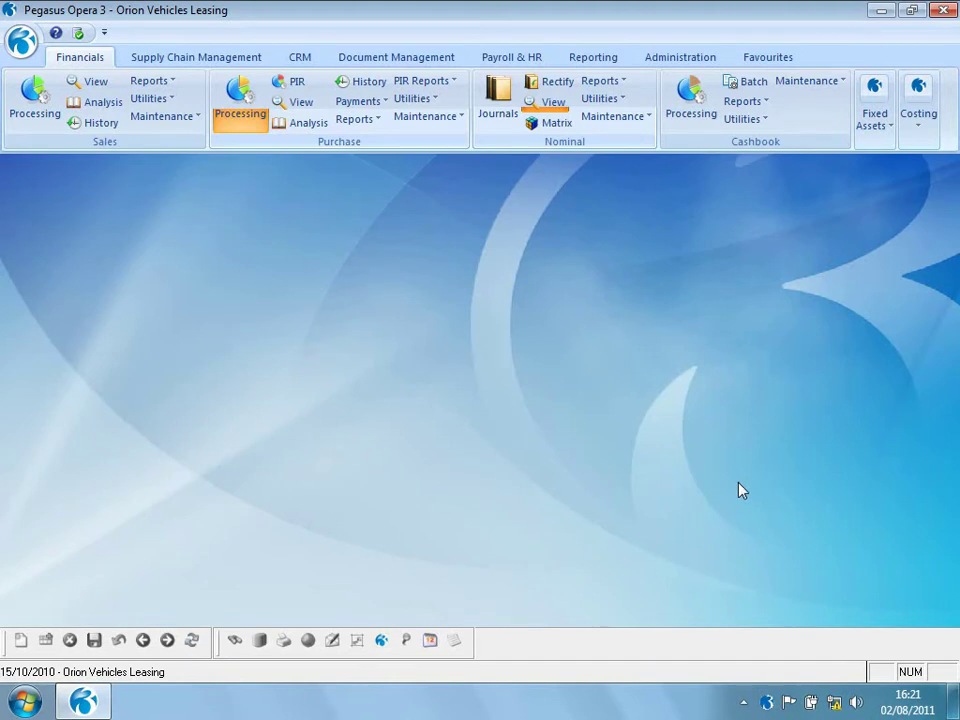
Create a new nominal journal described as Test Journal and dated 15/10/2009.
click(496, 95)
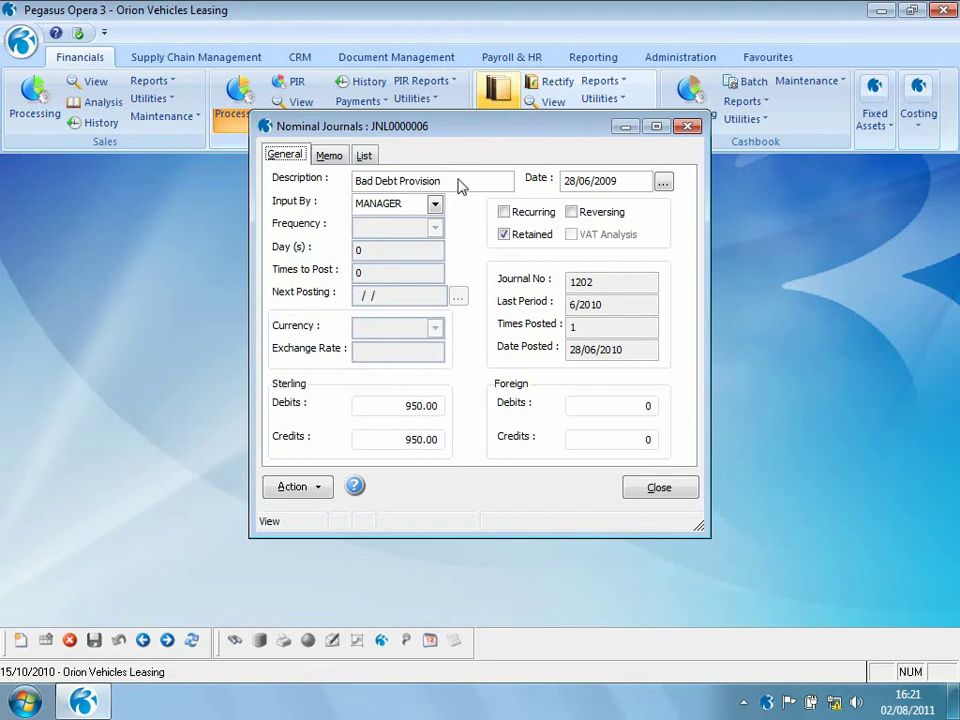
click(21, 644)
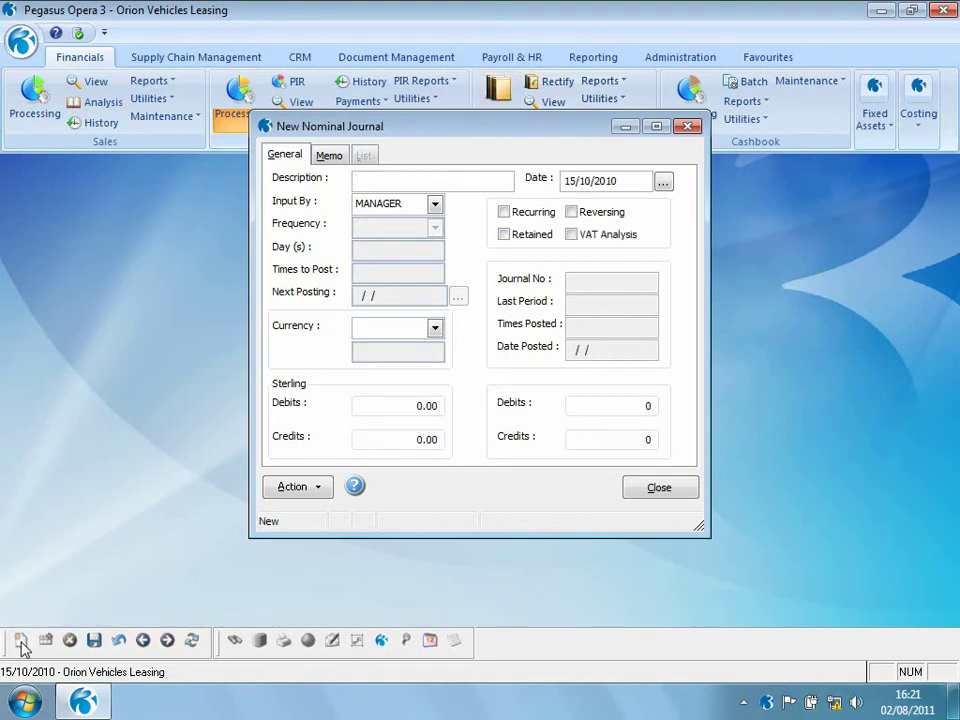
text(Test Journal)
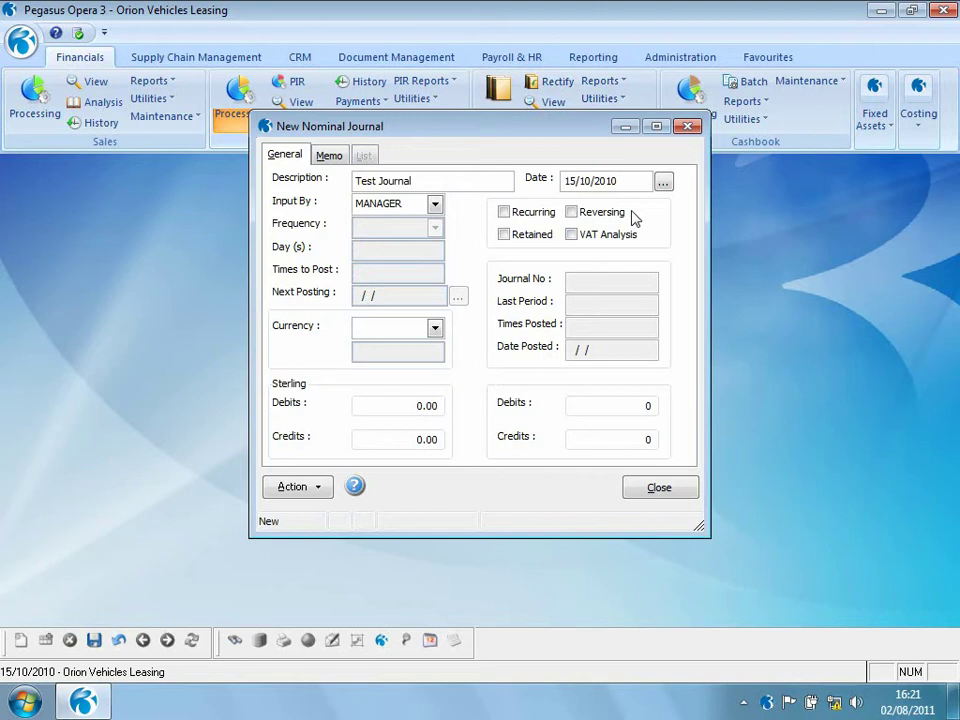
click(605, 181)
text(09)
Add a journal detail line debiting 100.00 to account A110, Freehold Buildings - Cost.
click(312, 490)
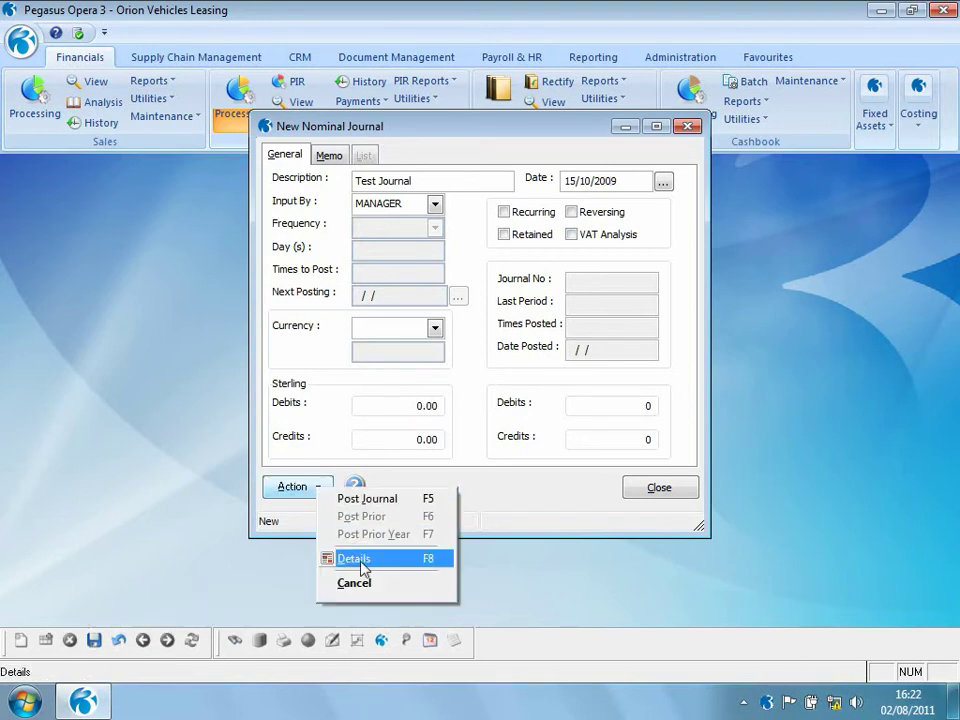
click(366, 562)
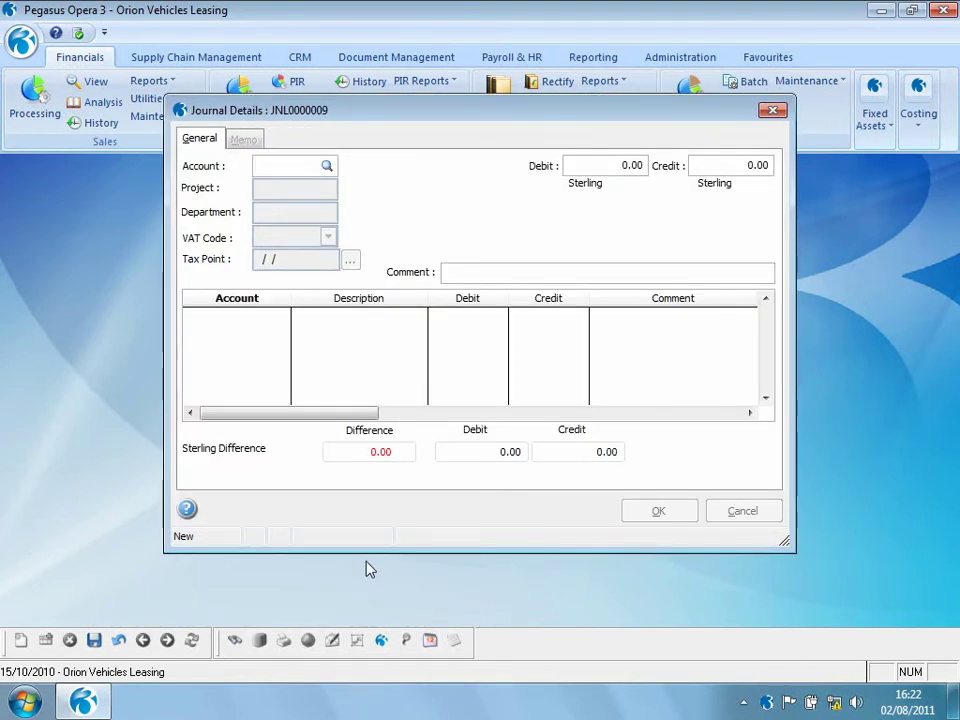
text(?)
key(Return)
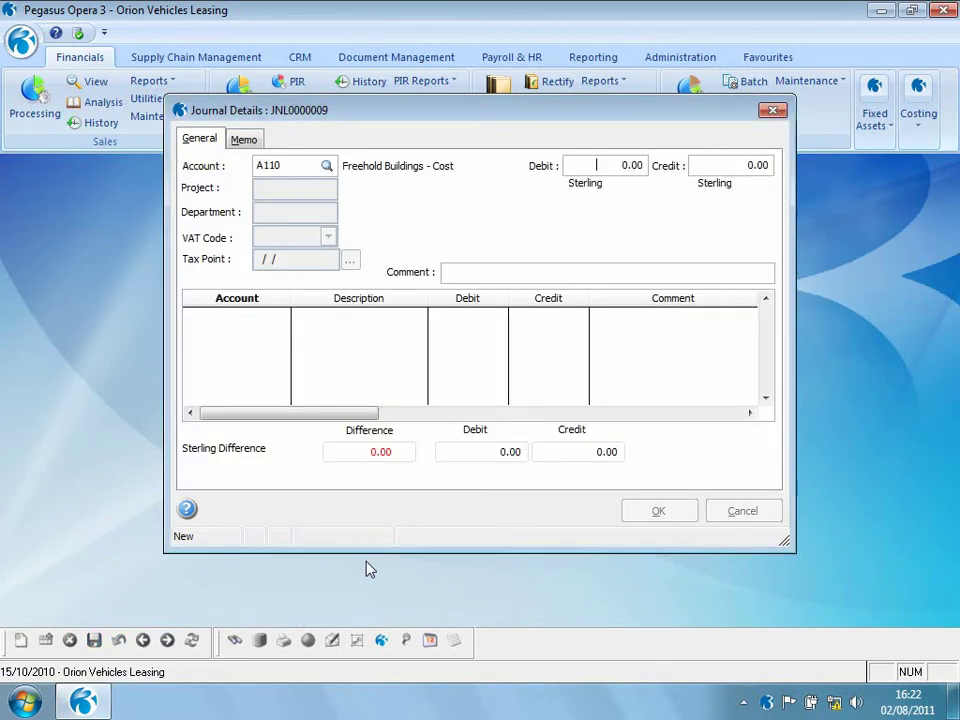
text(100)
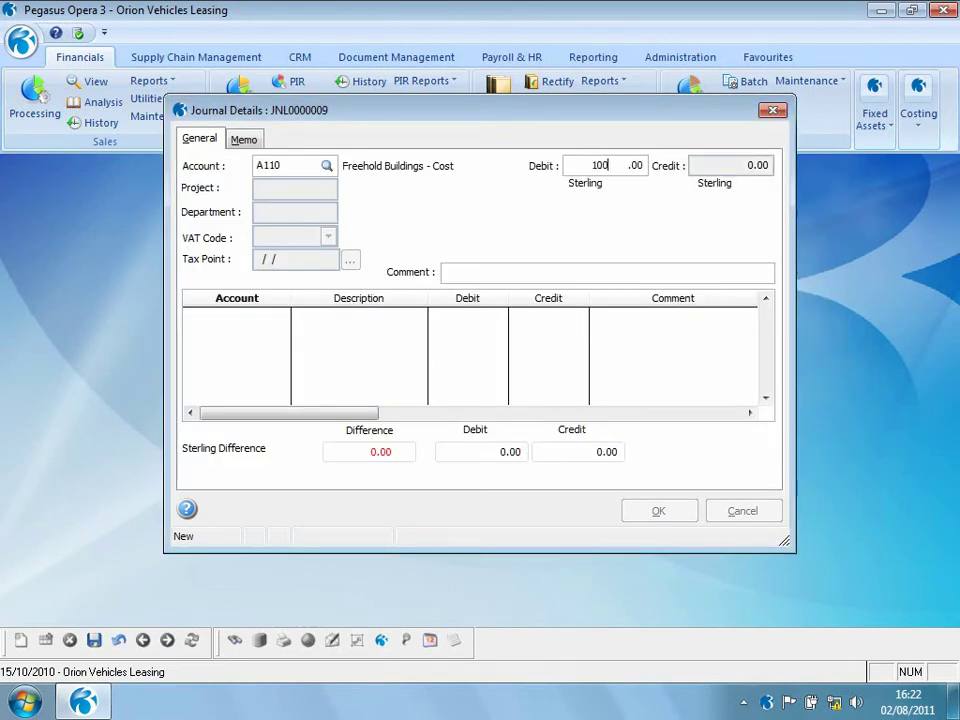
key(Tab)
key(Return)
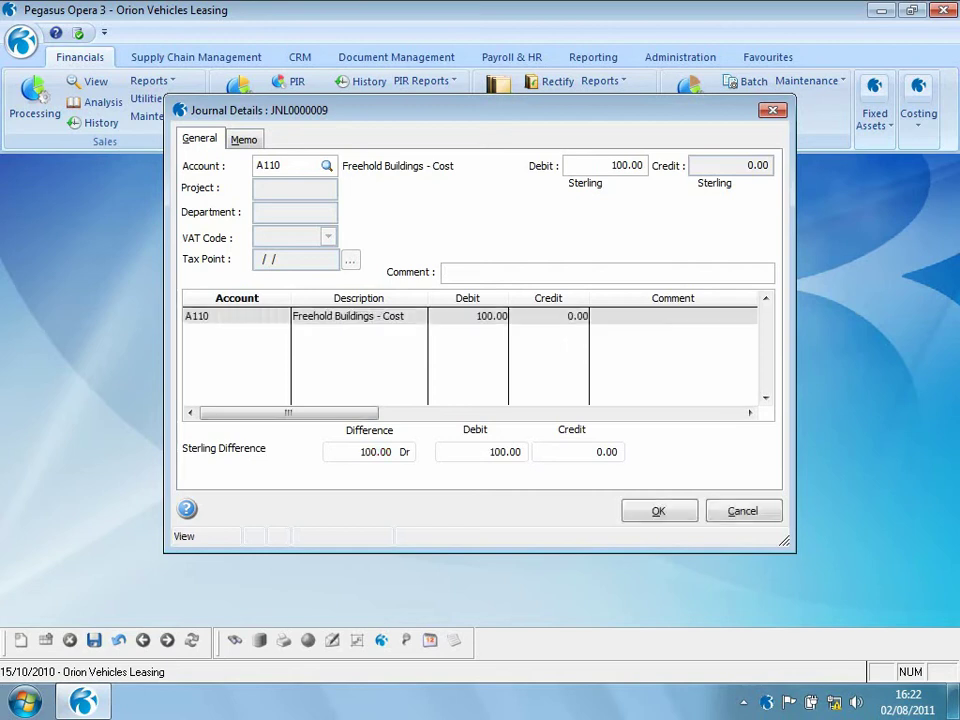
Add a line crediting 100.00 to account A115, Freehold Buildings - Accum Depn, and accept the journal details.
click(327, 165)
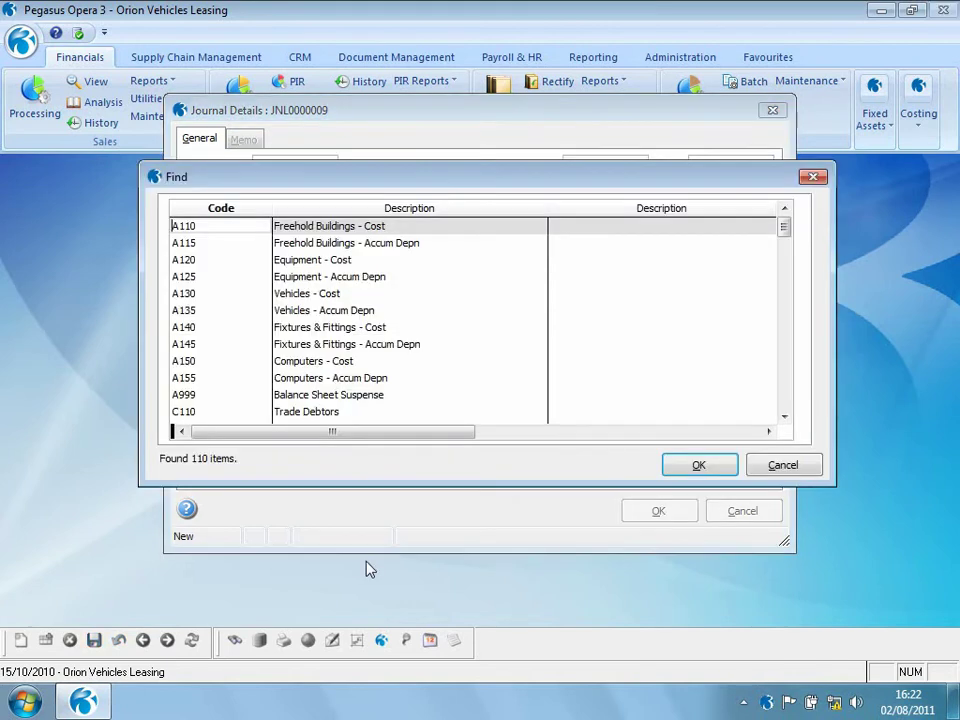
key(Down)
key(Return)
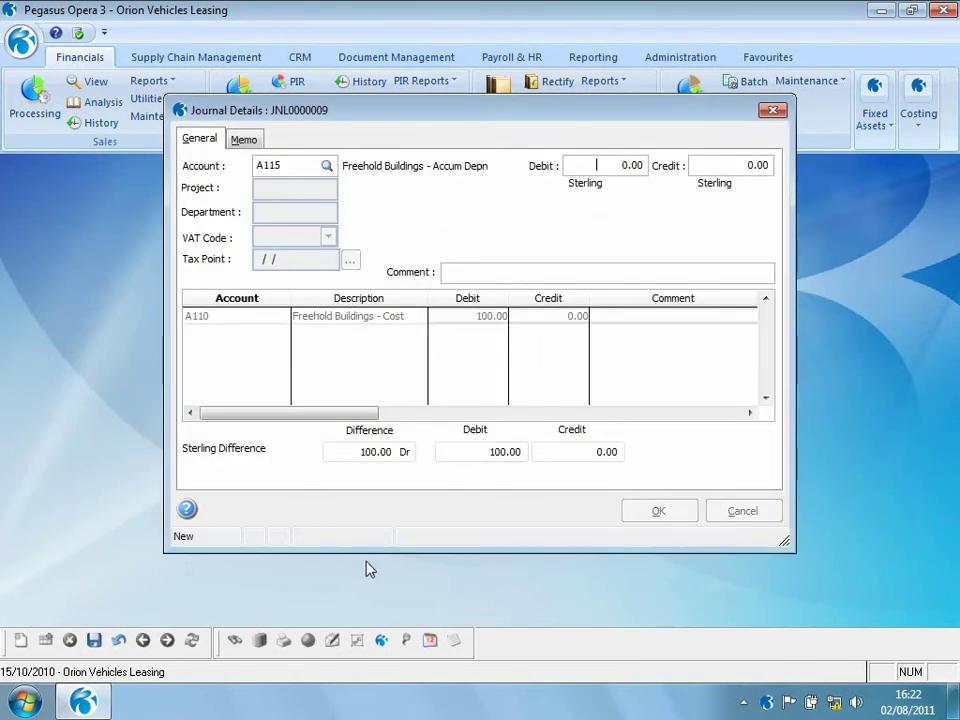
click(739, 165)
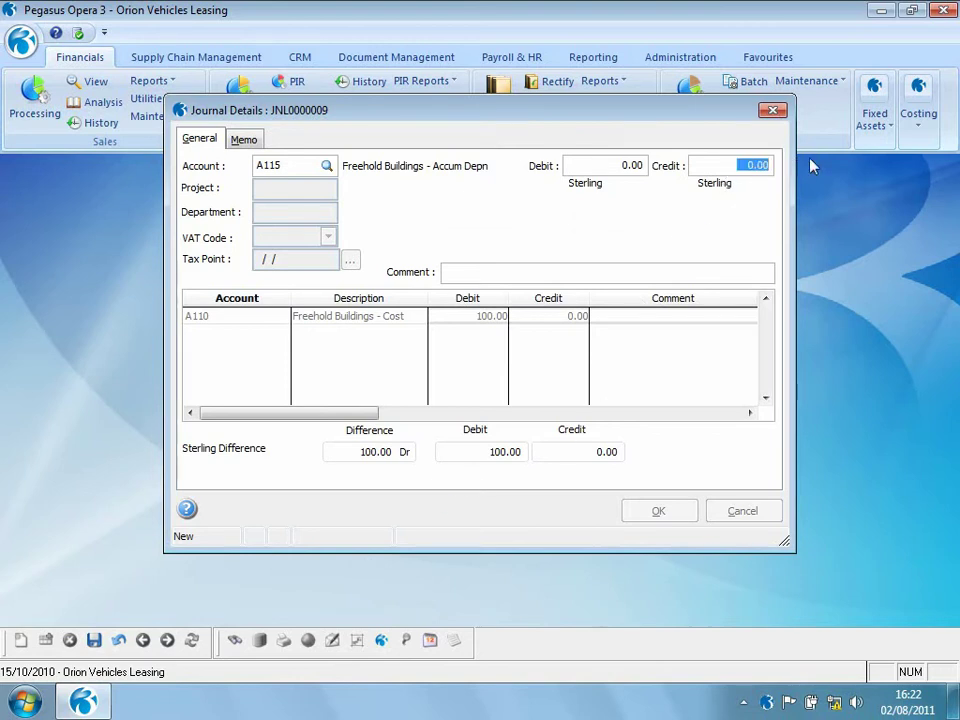
text(100.00)
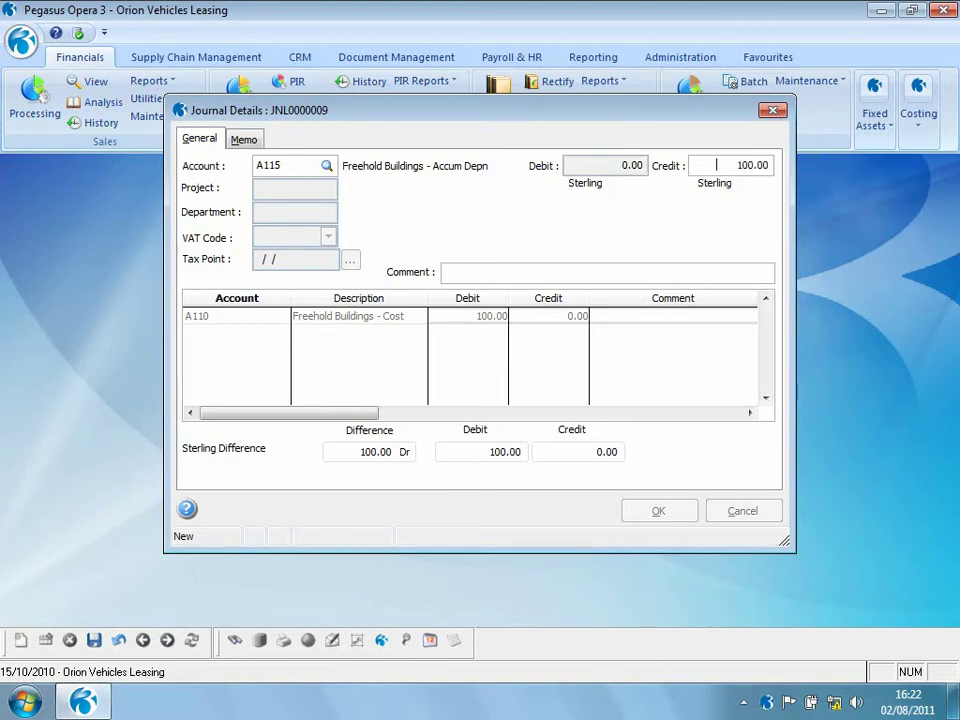
key(Return)
click(664, 511)
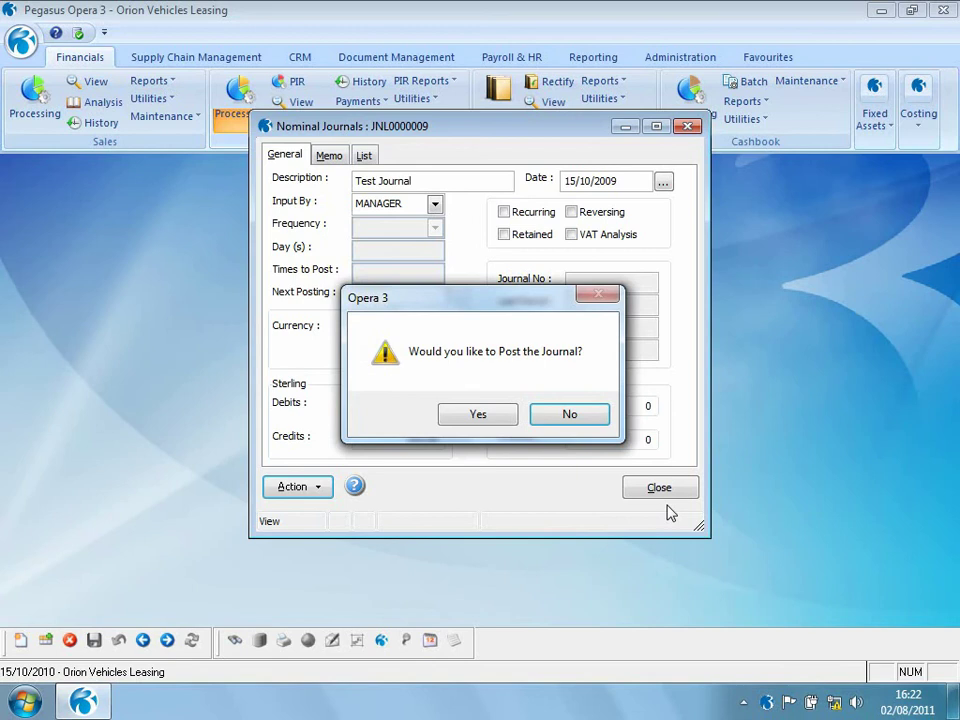
Post the journal with the posting date 15/10/2009, accepting the posting to the previous year.
click(484, 414)
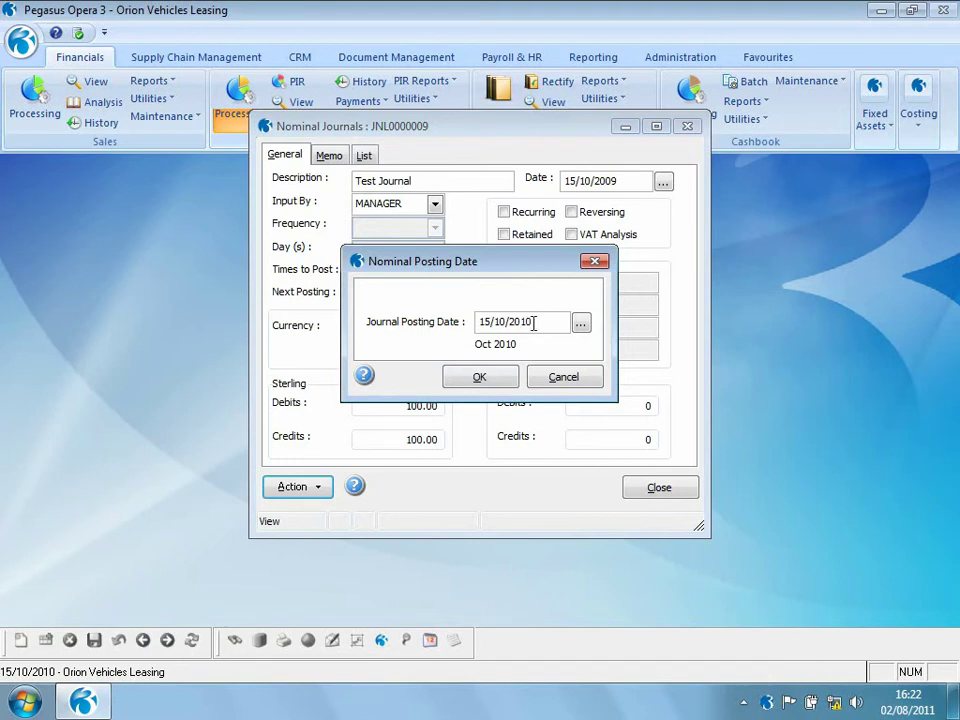
click(533, 322)
drag(531, 322, 519, 322)
text(09)
click(482, 380)
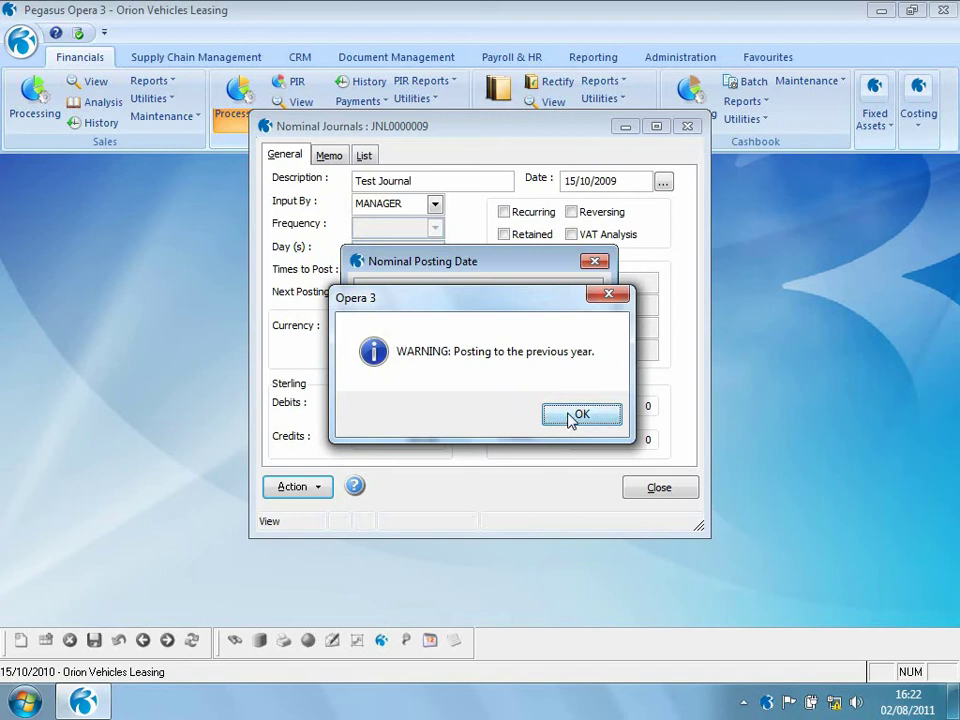
click(570, 418)
click(490, 375)
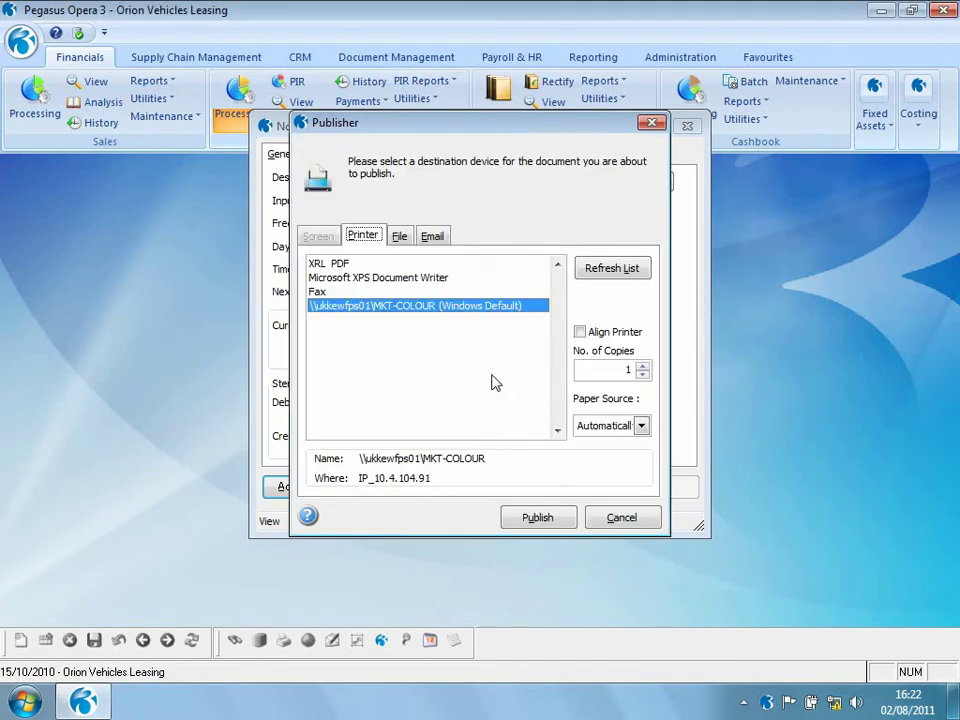
Publish the posted journal's report as a PDF file named 1, and close the nominal journal.
click(403, 238)
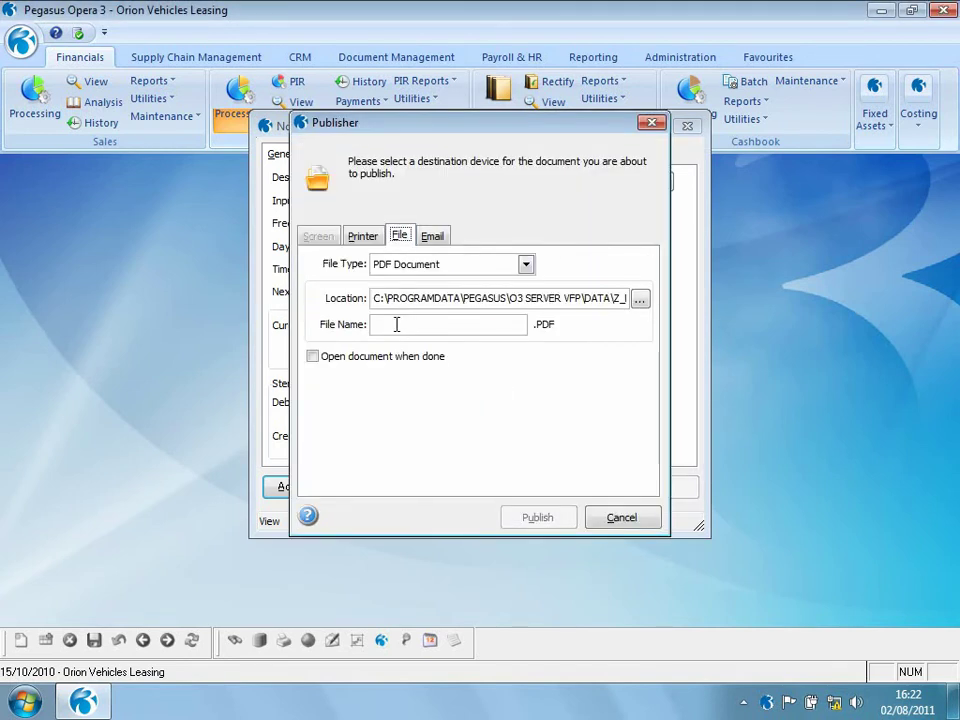
click(399, 324)
text(1)
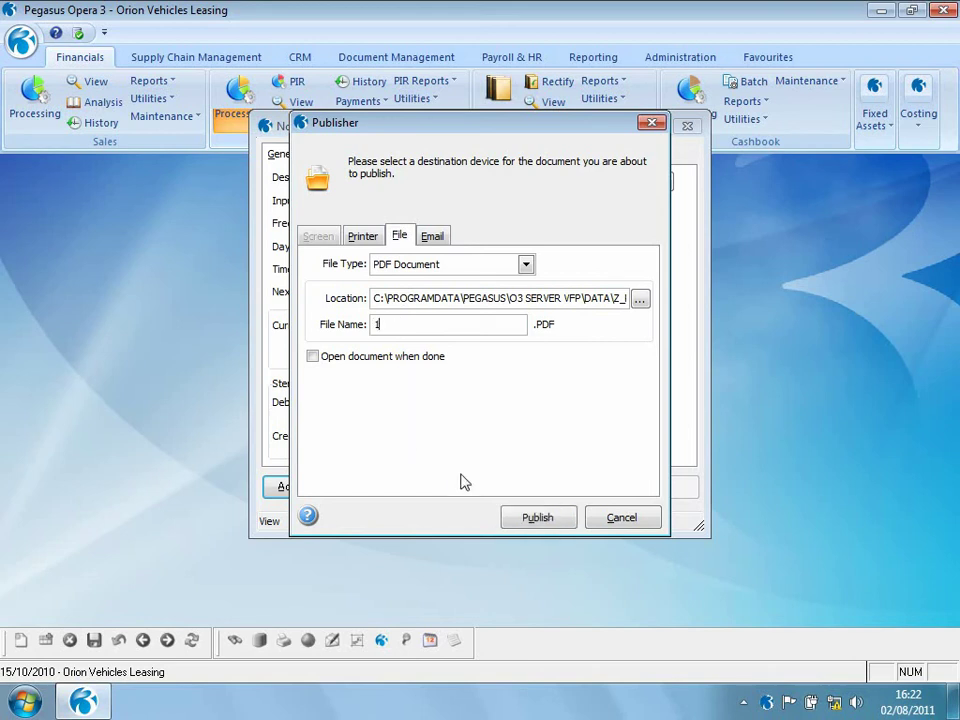
click(536, 516)
click(478, 355)
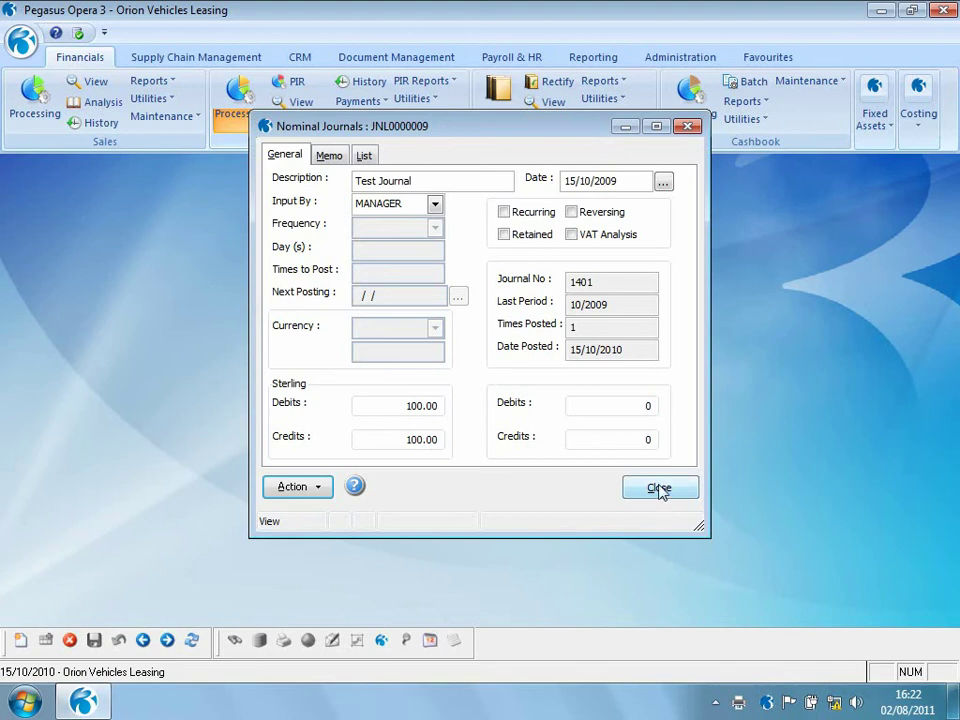
click(659, 489)
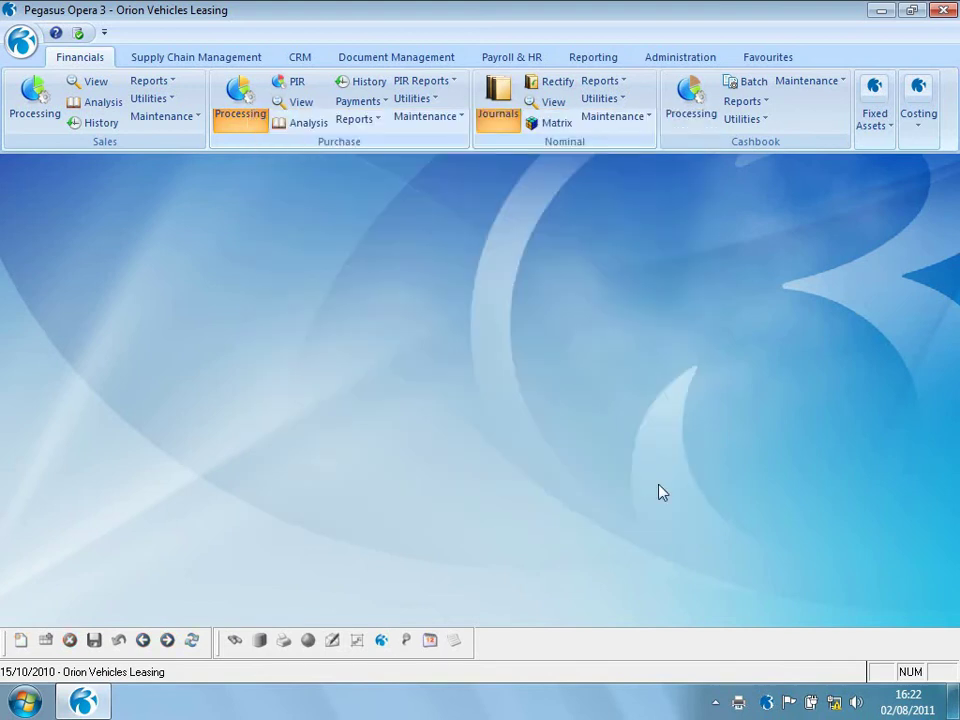
Show the nominal ledger balances from period 1 of 2009 to period 10 of 2009 in Nominal View.
click(553, 102)
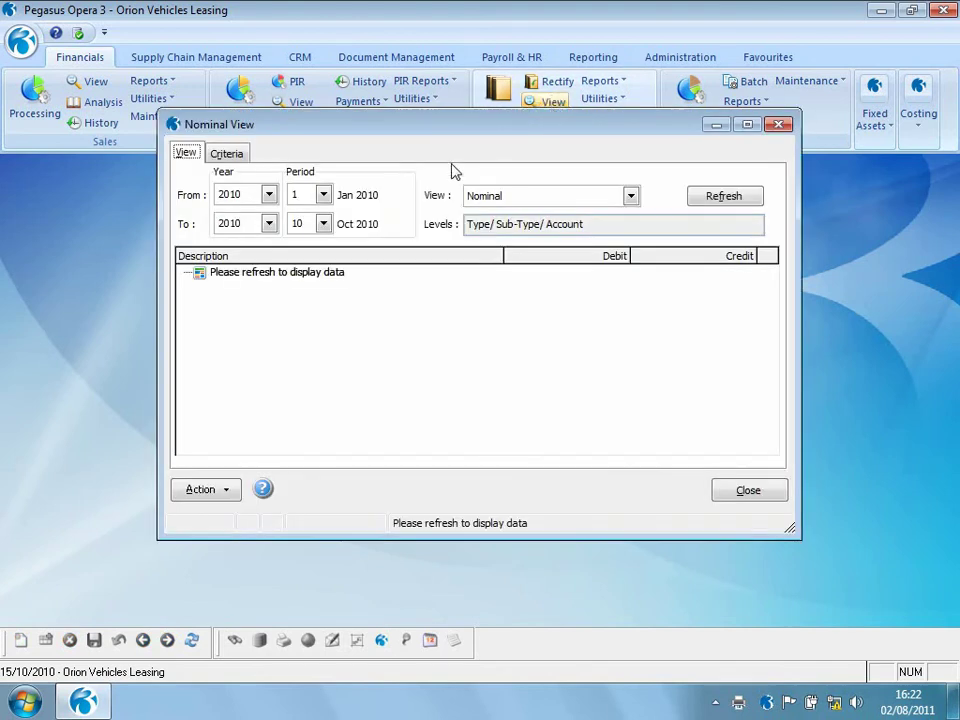
click(269, 194)
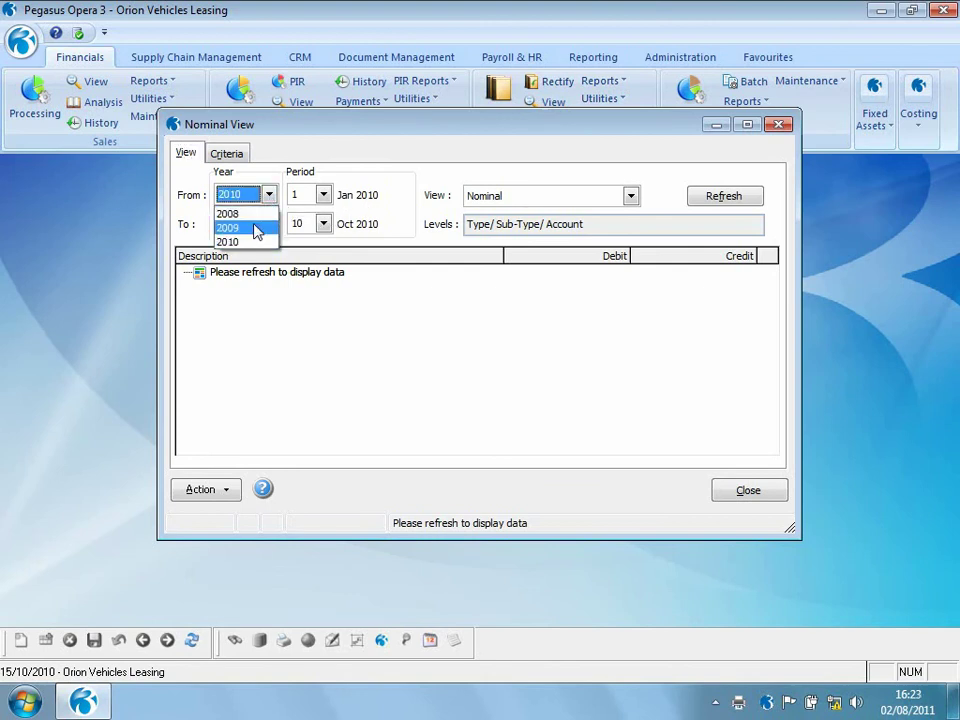
click(254, 228)
click(268, 222)
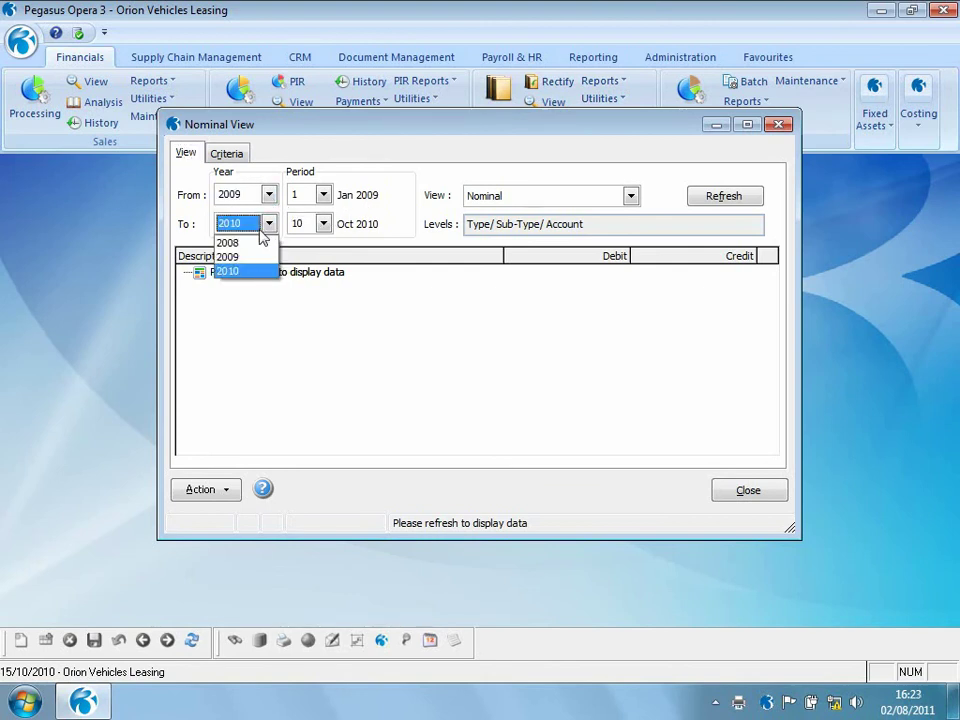
click(256, 257)
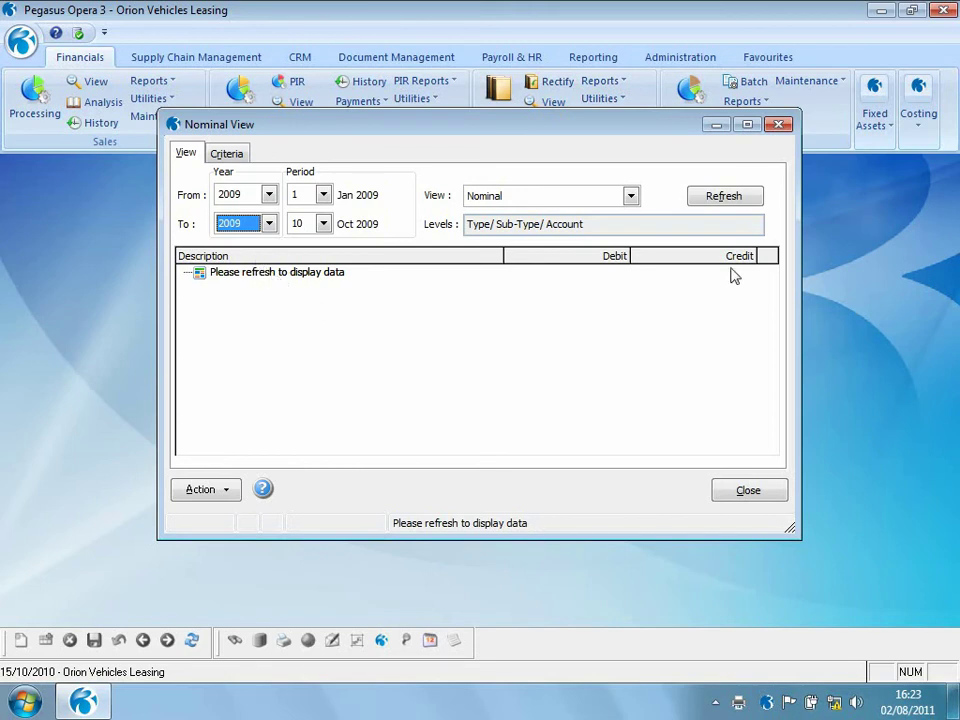
click(741, 199)
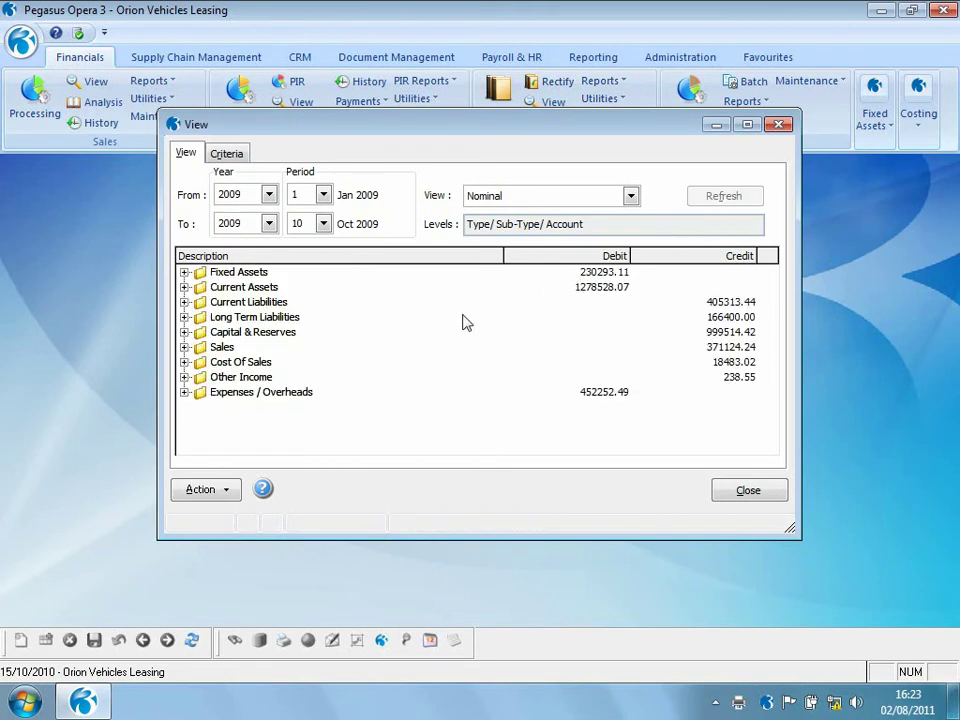
Check the transactions of Freehold Buildings - Cost under Fixed Assets for the posted journal, then close the nominal view.
click(184, 273)
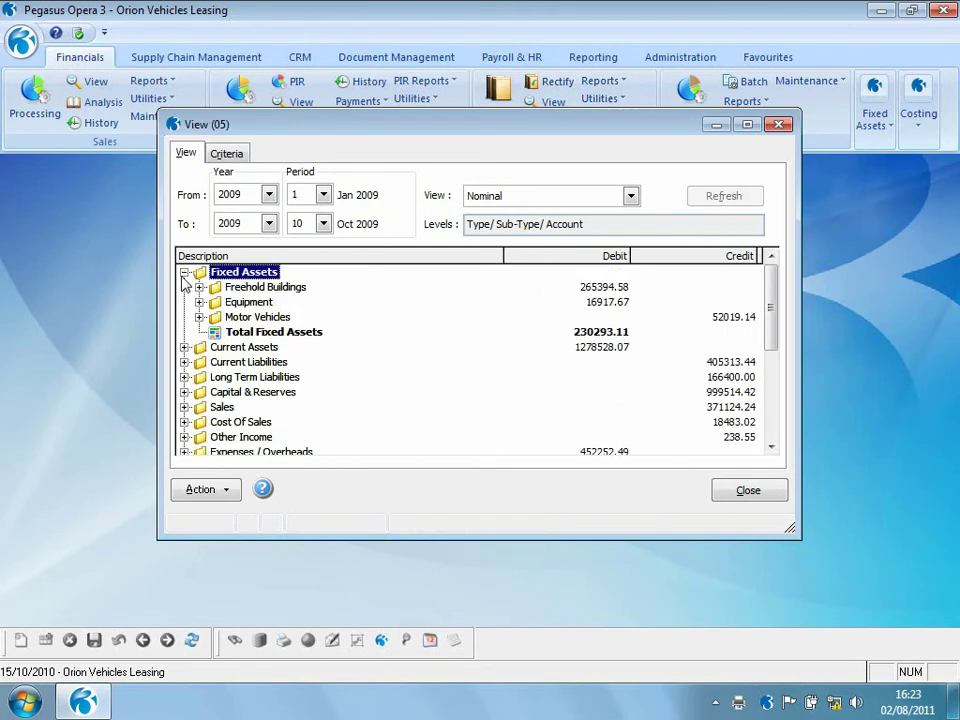
click(199, 287)
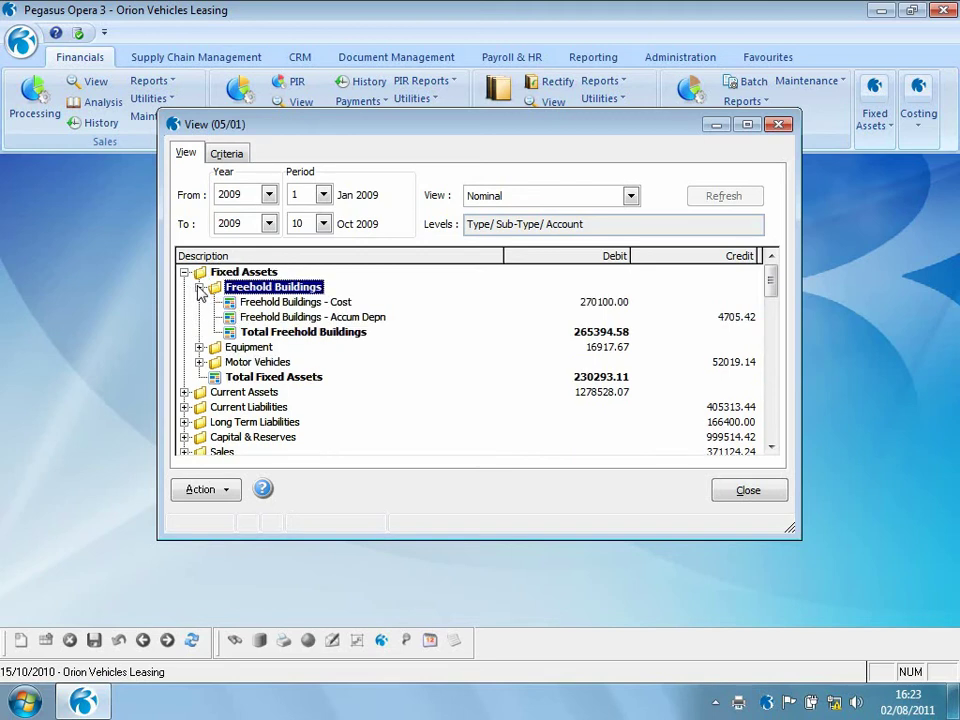
double_click(235, 303)
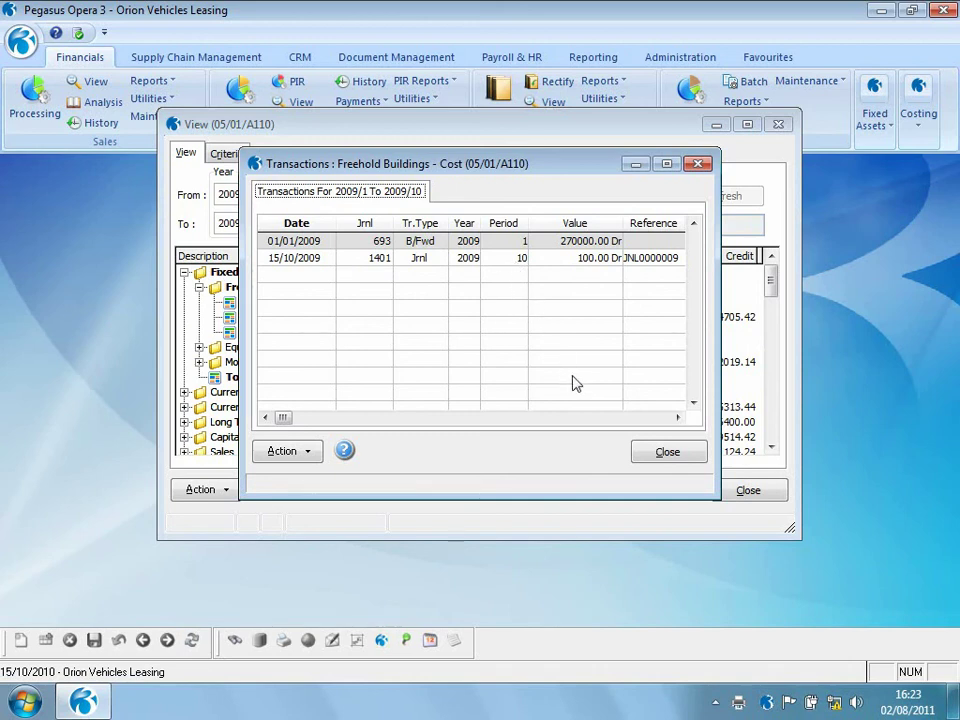
click(683, 459)
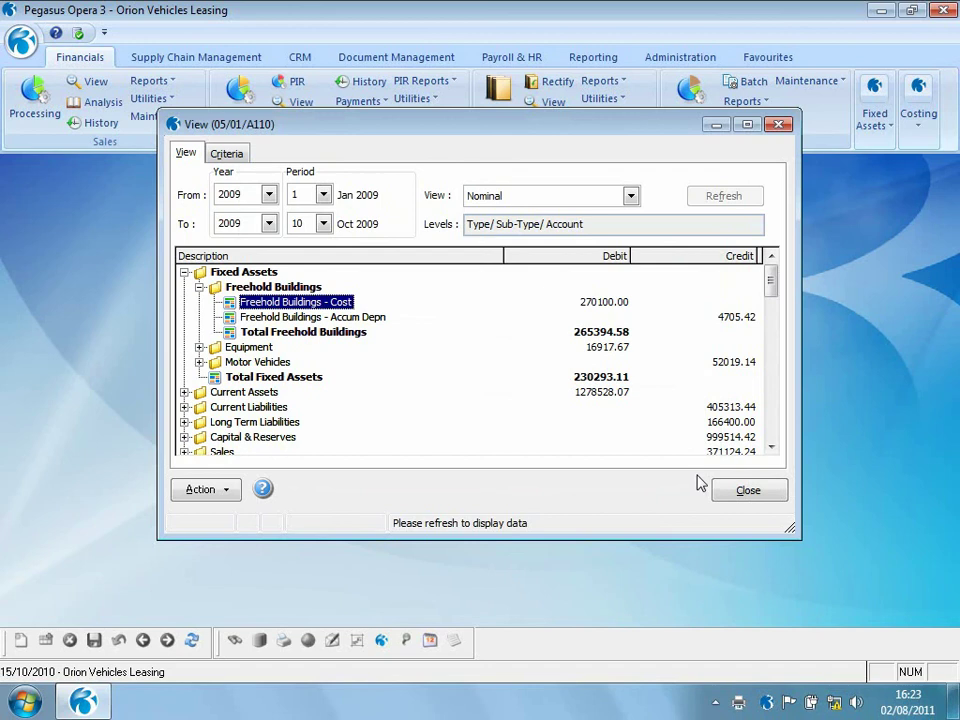
click(749, 492)
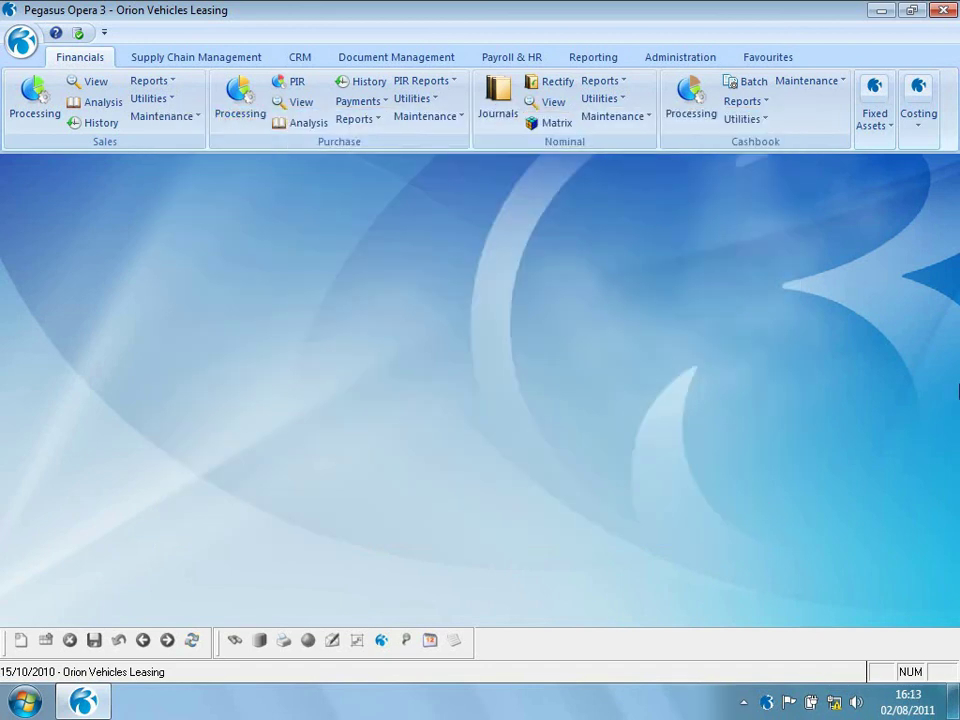